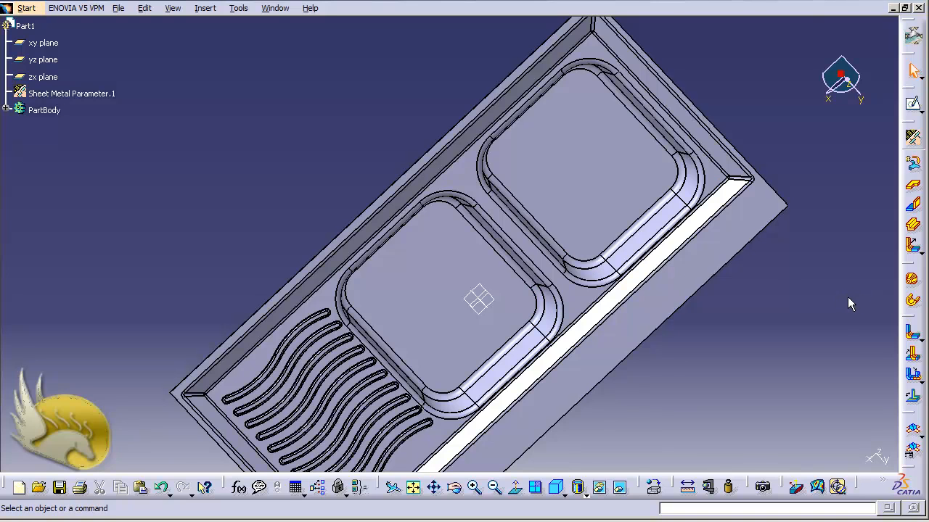
- Switch to the Wireframe and Surface Design workbench
{"action": "left_click", "coordinate": [34, 9]}
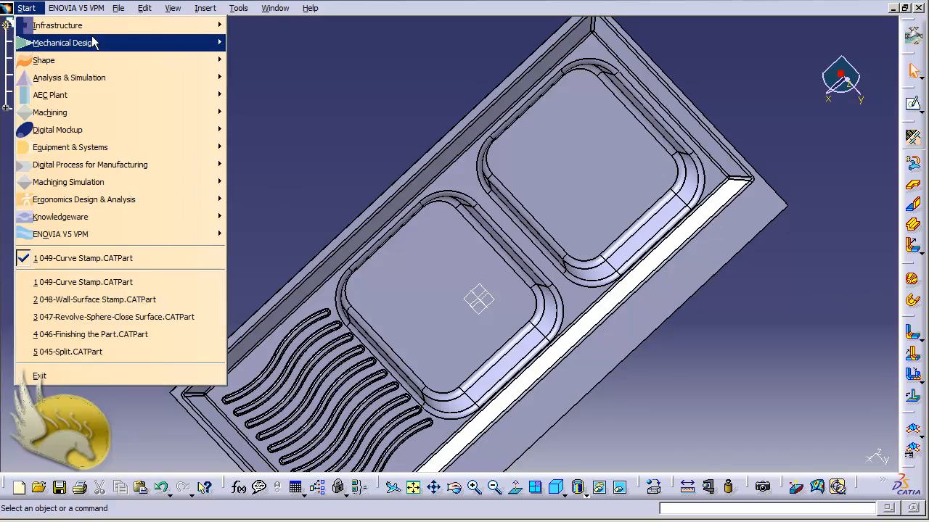
{"action": "mouse_move", "coordinate": [102, 43]}
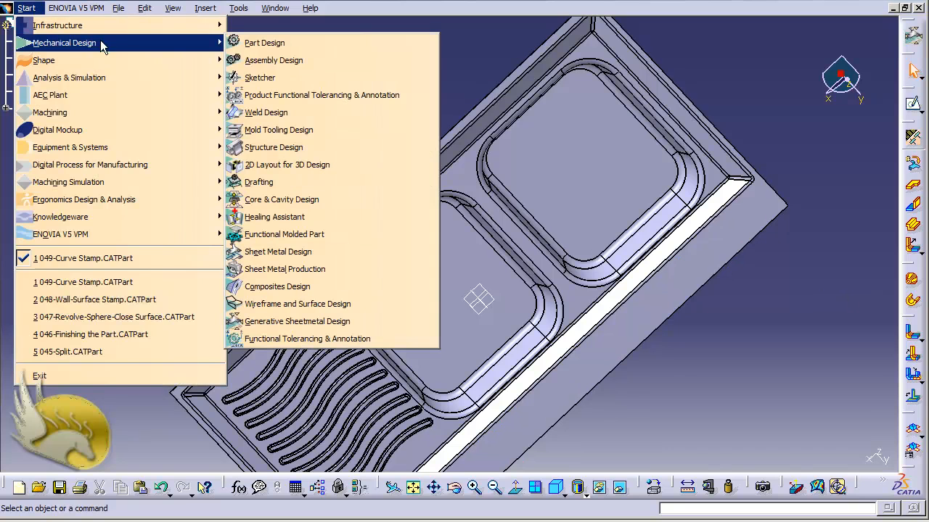
{"action": "left_click", "coordinate": [352, 304]}
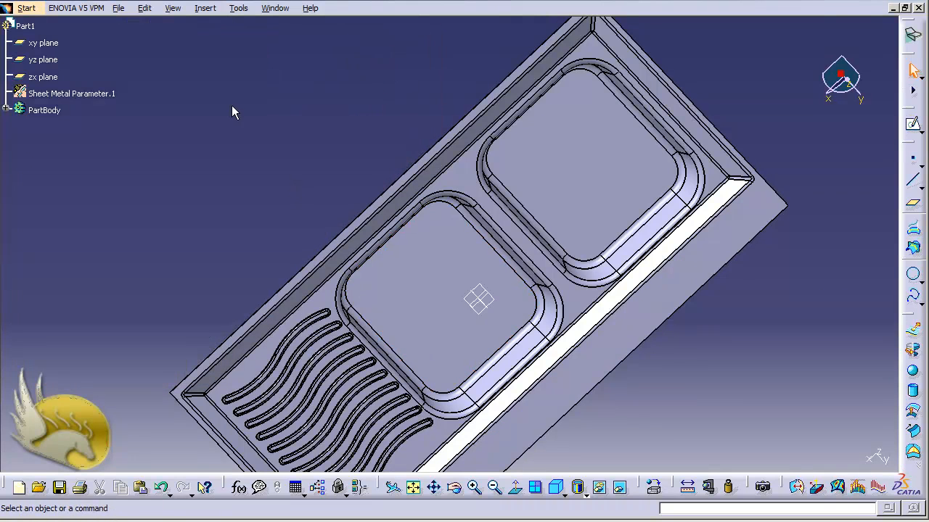
- Create a Circle / Sphere / Ellipse center point from the floor corner arc nearest the middle basin, in the basin farthest from the wavy grooves
{"action": "left_click", "coordinate": [203, 11]}
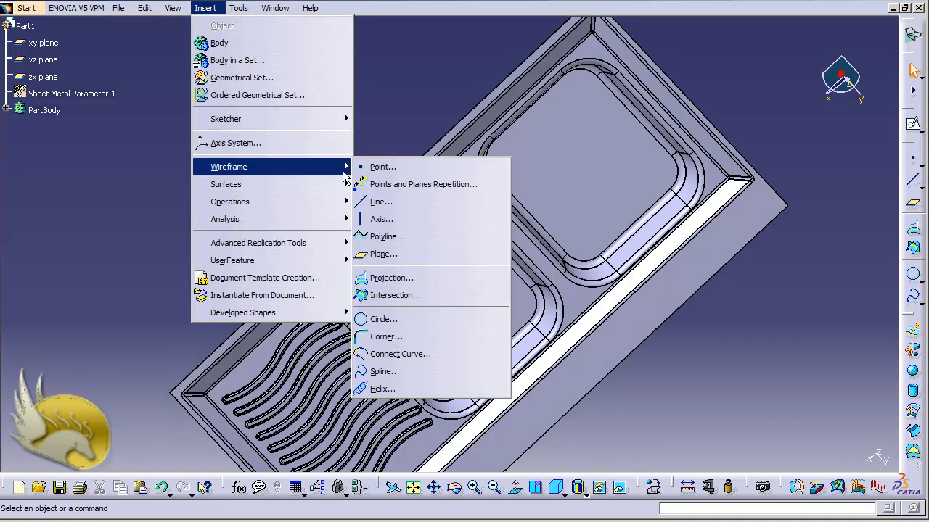
{"action": "left_click", "coordinate": [366, 166]}
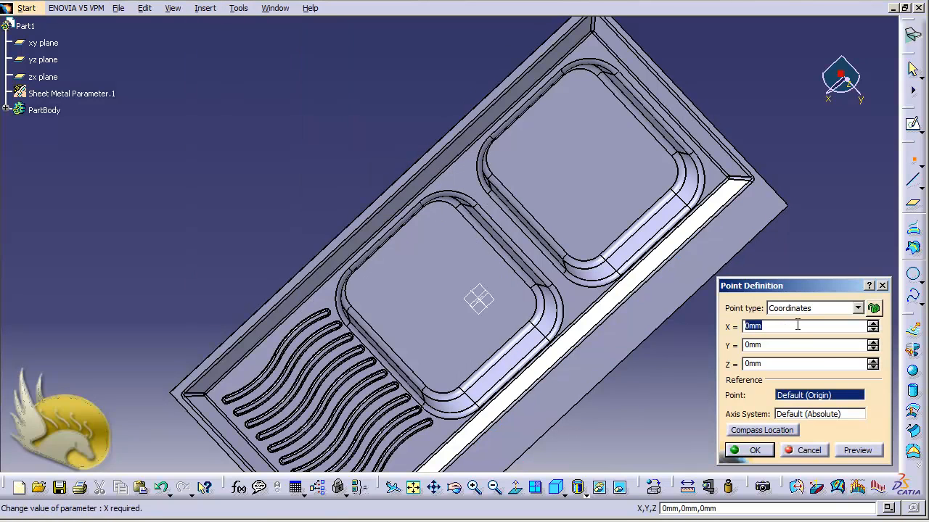
{"action": "left_click", "coordinate": [802, 308]}
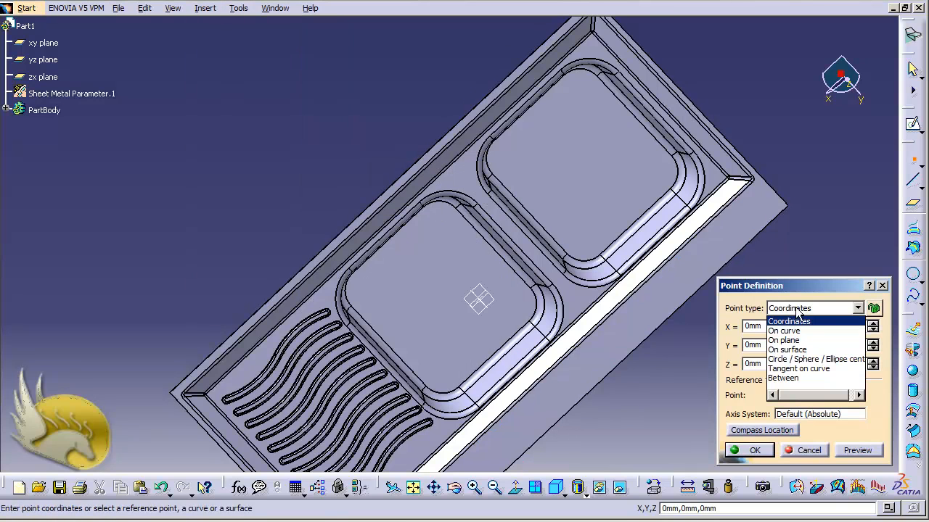
{"action": "left_click", "coordinate": [811, 360]}
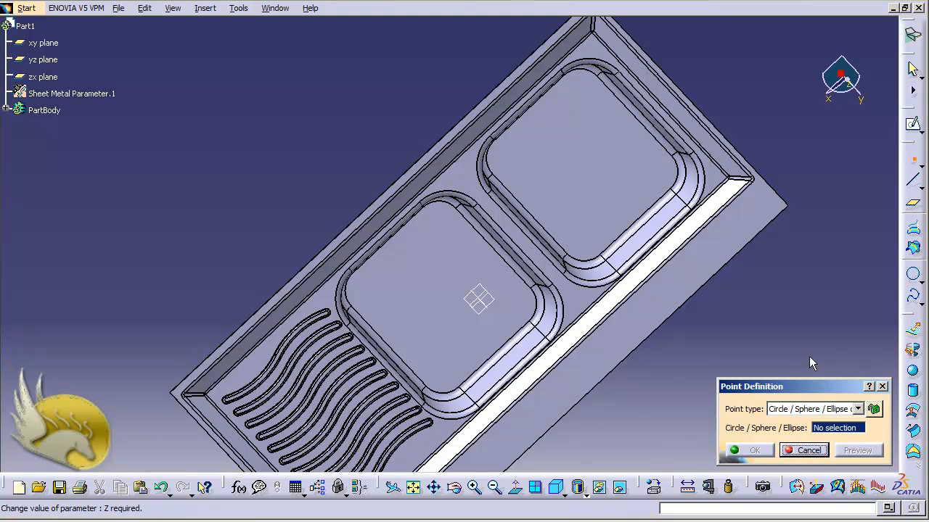
{"action": "left_click", "coordinate": [587, 264]}
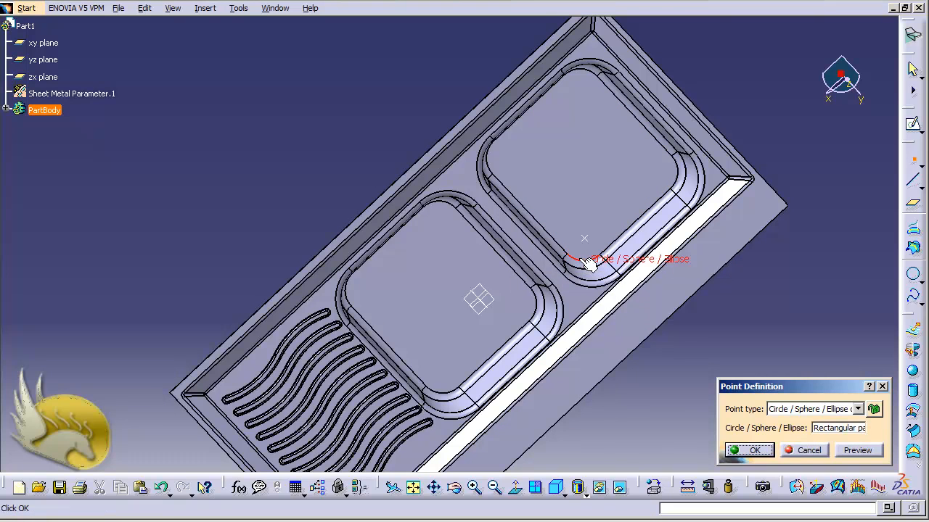
{"action": "left_click", "coordinate": [755, 450]}
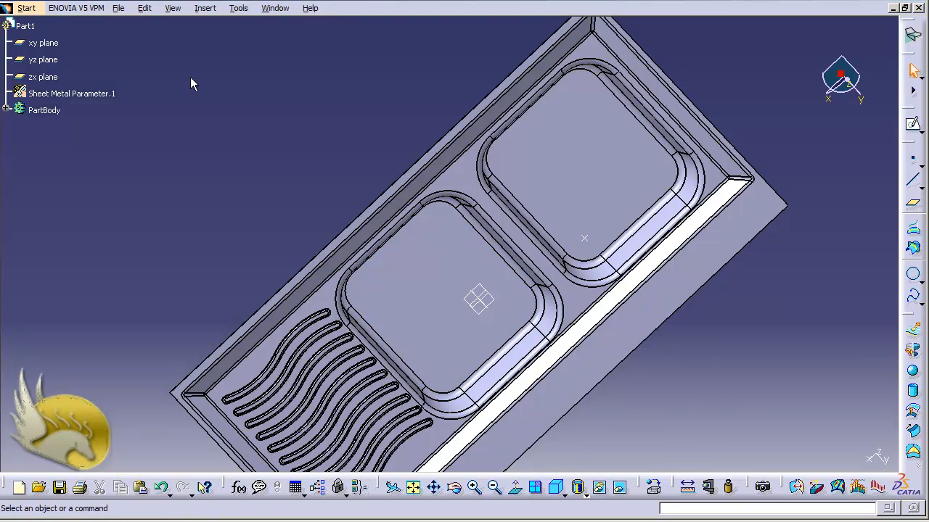
- Create another circle-center point from the floor corner arc of the basin beside the wavy grooves, on the side facing the wide flat rim
{"action": "left_click", "coordinate": [204, 9]}
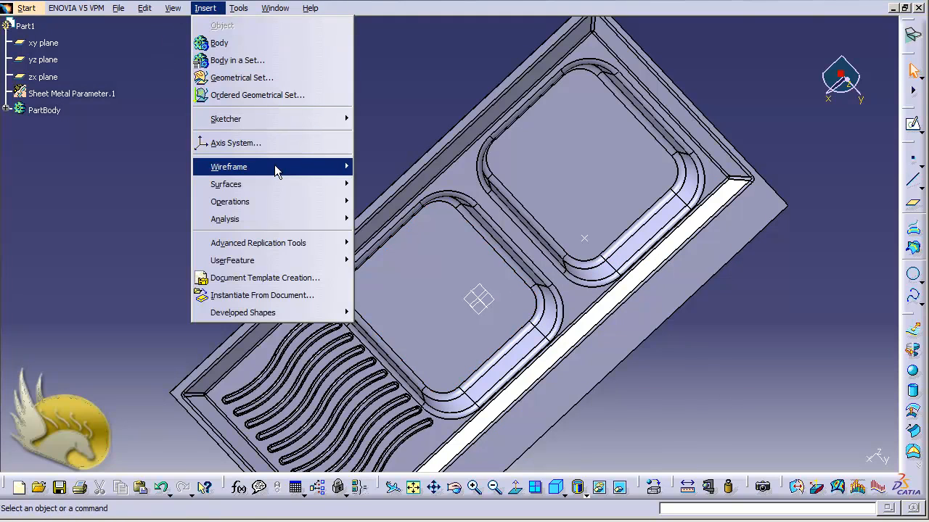
{"action": "mouse_move", "coordinate": [308, 169]}
{"action": "left_click", "coordinate": [378, 166]}
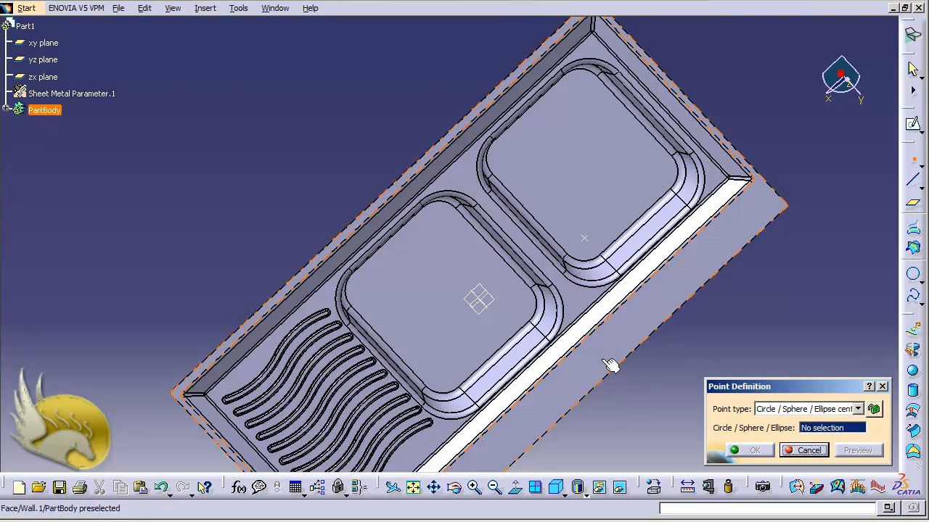
{"action": "left_click", "coordinate": [538, 305]}
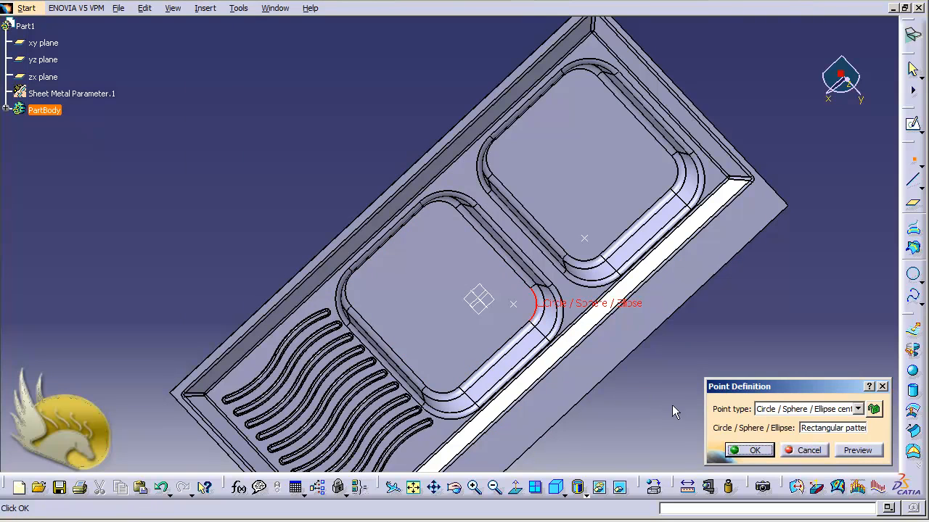
{"action": "left_click", "coordinate": [751, 451]}
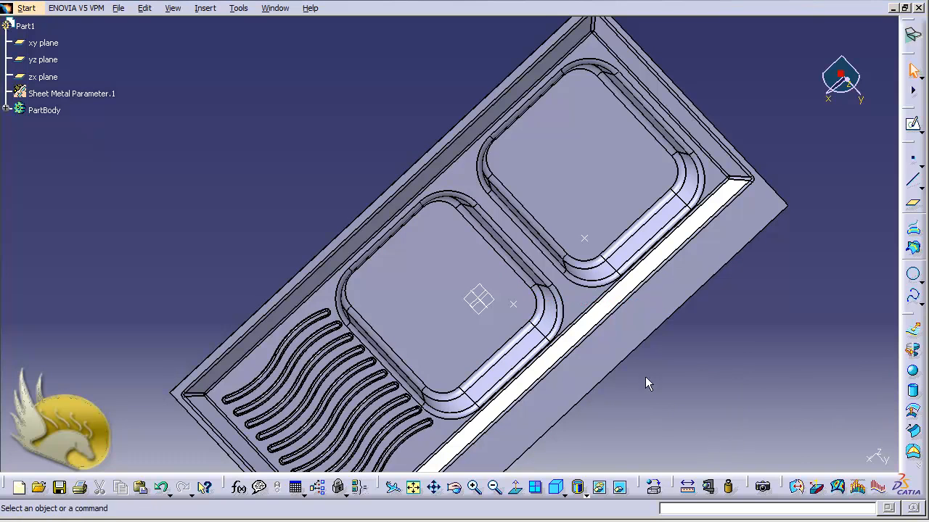
- Switch back to the Generative Sheetmetal Design workbench
{"action": "left_click", "coordinate": [15, 10]}
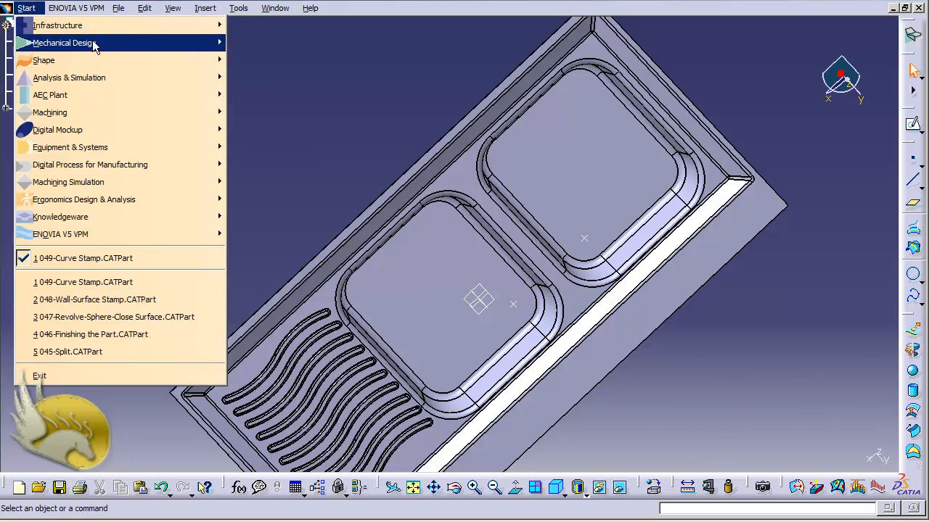
{"action": "mouse_move", "coordinate": [95, 43]}
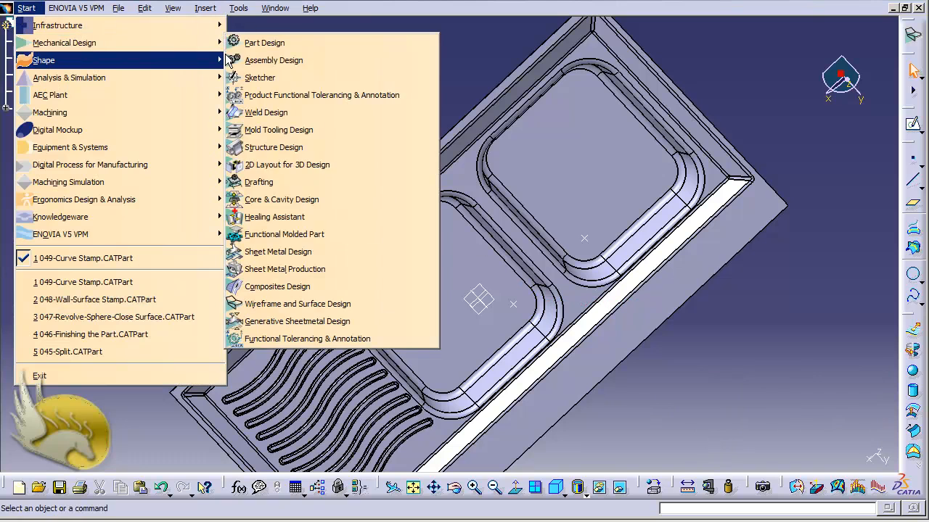
{"action": "left_click", "coordinate": [294, 322]}
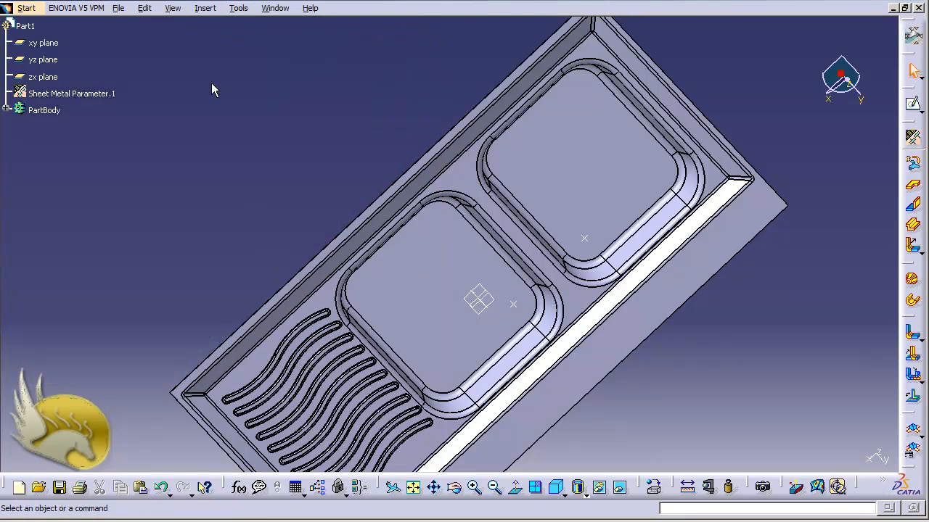
- Place a circular stamp at the center point on the floor of the basin beside the grooves, defined by two diameters
{"action": "left_click", "coordinate": [203, 11]}
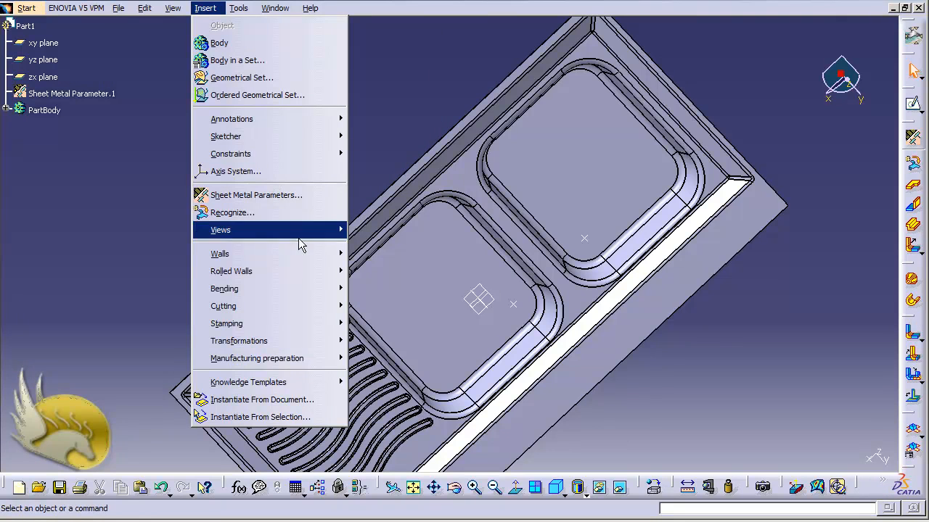
{"action": "mouse_move", "coordinate": [317, 294]}
{"action": "mouse_move", "coordinate": [331, 325]}
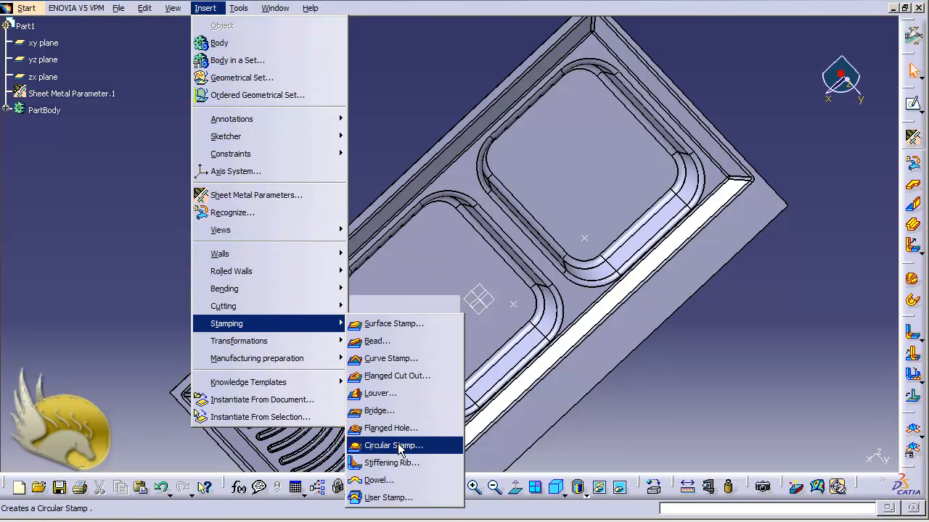
{"action": "left_click", "coordinate": [400, 446]}
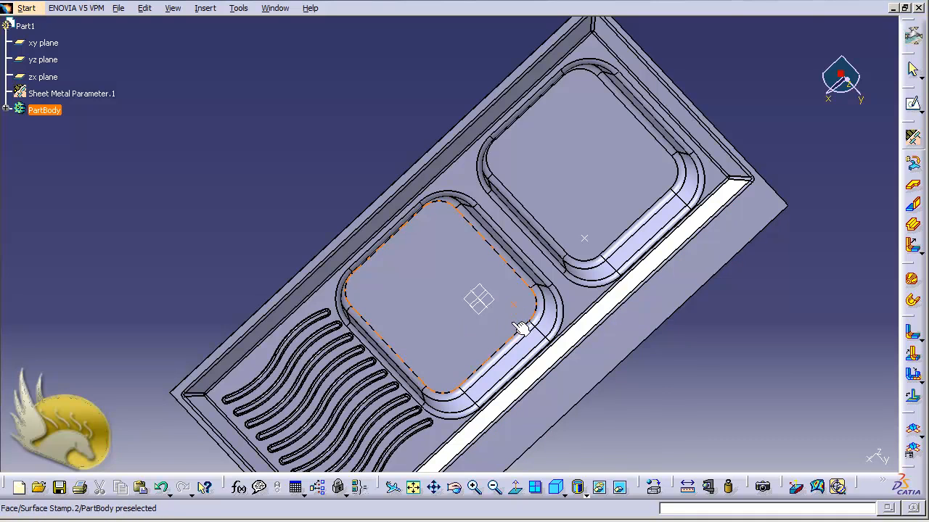
{"action": "left_click", "coordinate": [472, 338]}
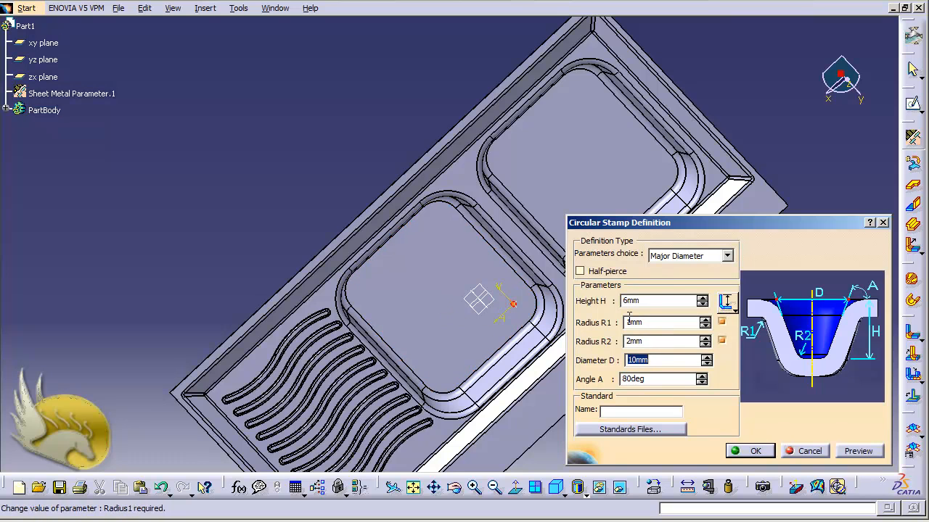
{"action": "left_click", "coordinate": [700, 258]}
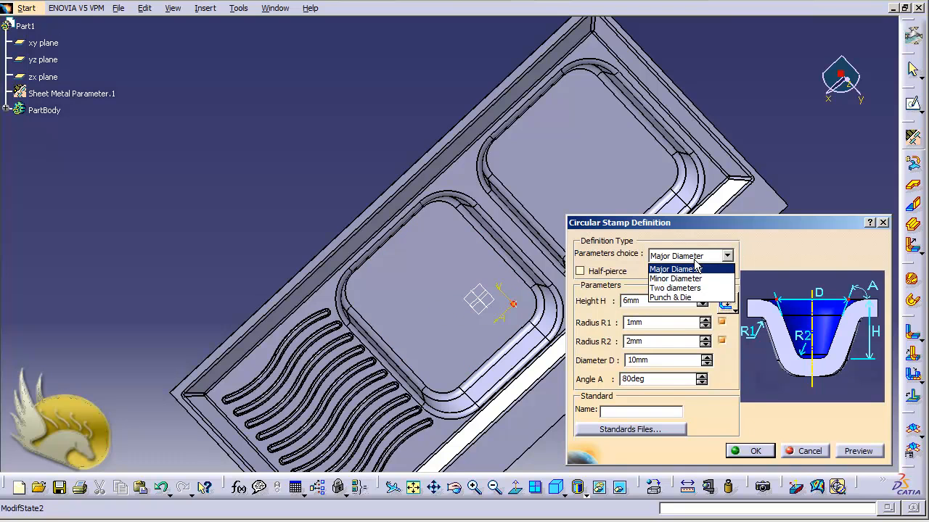
{"action": "left_click", "coordinate": [697, 289]}
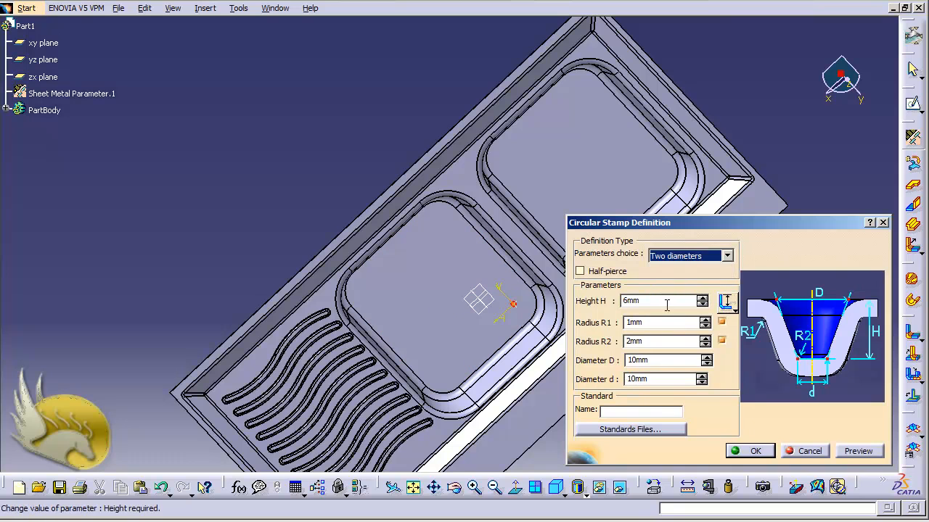
- Set the stamp's height to 5 mm, radii R1 and R2 to 3 mm and both diameters to 70 mm, and create it
{"action": "double_click", "coordinate": [631, 301]}
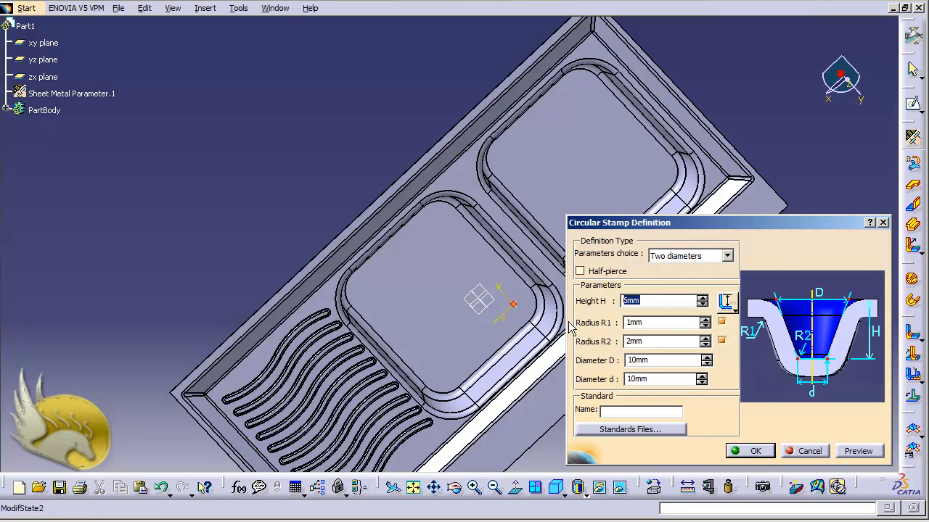
{"action": "type", "text": "5"}
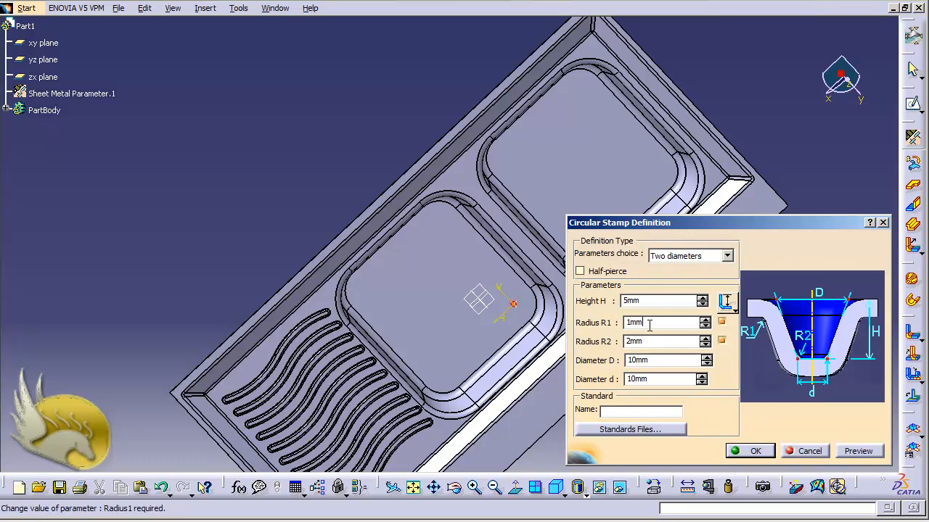
{"action": "double_click", "coordinate": [650, 323]}
{"action": "type", "text": "3"}
{"action": "double_click", "coordinate": [649, 341]}
{"action": "type", "text": "3"}
{"action": "double_click", "coordinate": [655, 361]}
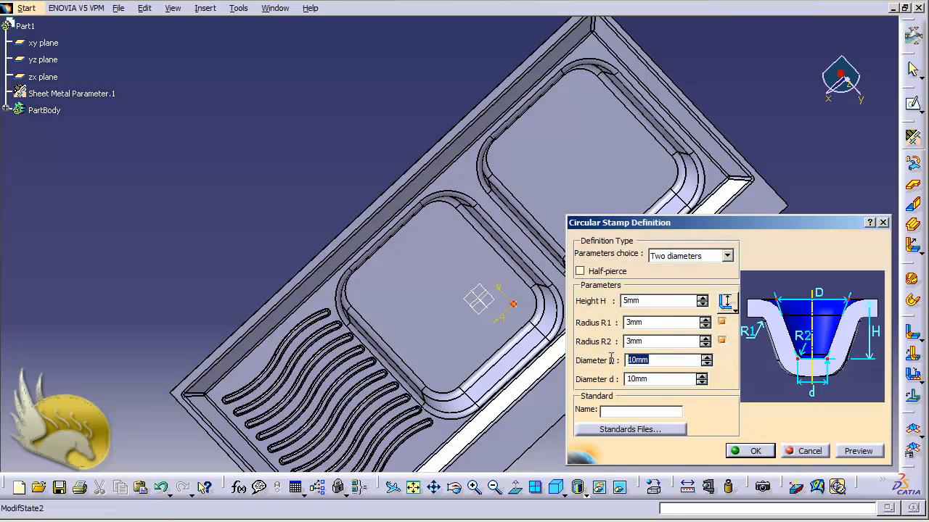
{"action": "type", "text": "70"}
{"action": "double_click", "coordinate": [649, 380]}
{"action": "type", "text": "7"}
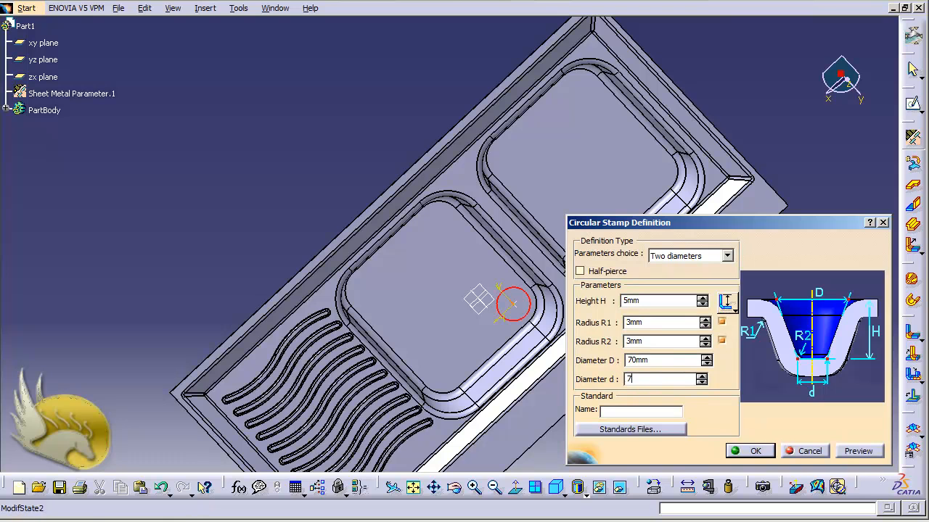
{"action": "type", "text": "0"}
{"action": "left_click", "coordinate": [740, 449]}
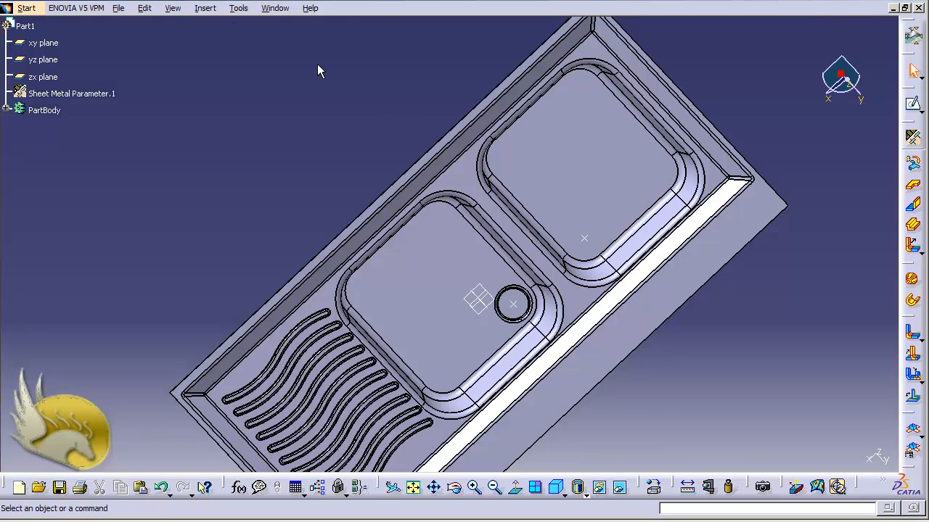
- Add a circular stamp with the same two-diameter settings at the center point on the floor of the other basin
{"action": "left_click", "coordinate": [214, 13]}
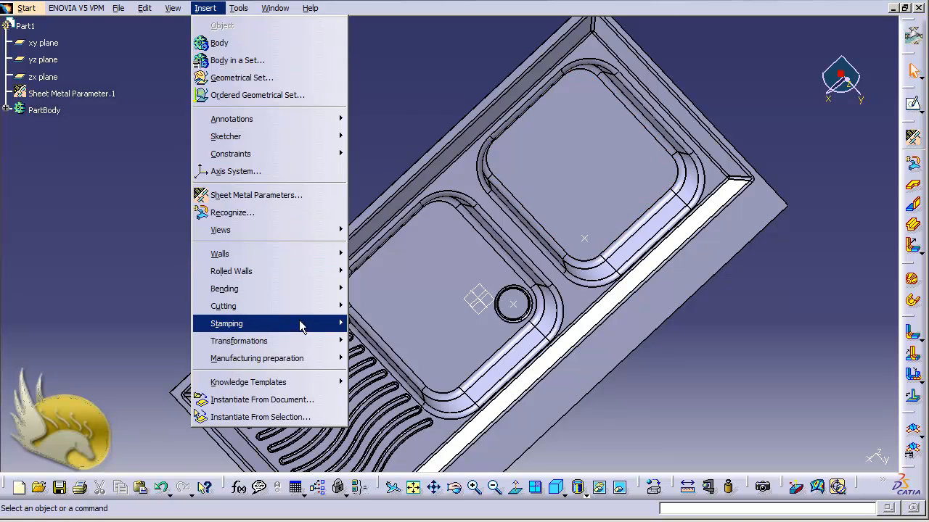
{"action": "mouse_move", "coordinate": [301, 323]}
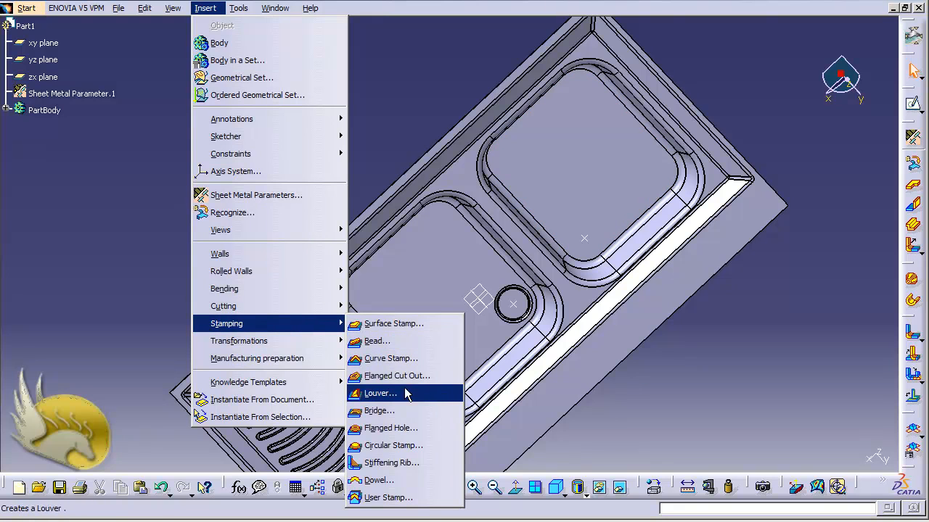
{"action": "left_click", "coordinate": [412, 444]}
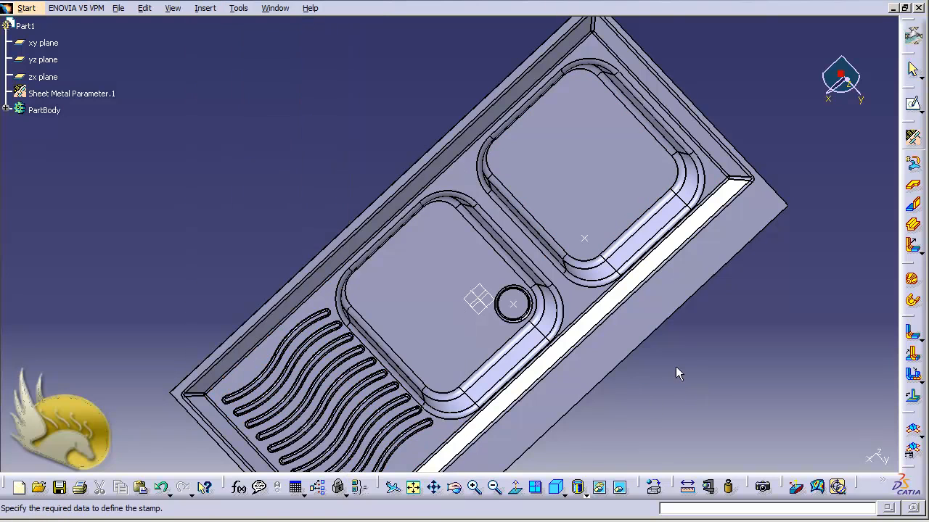
{"action": "left_click", "coordinate": [576, 150]}
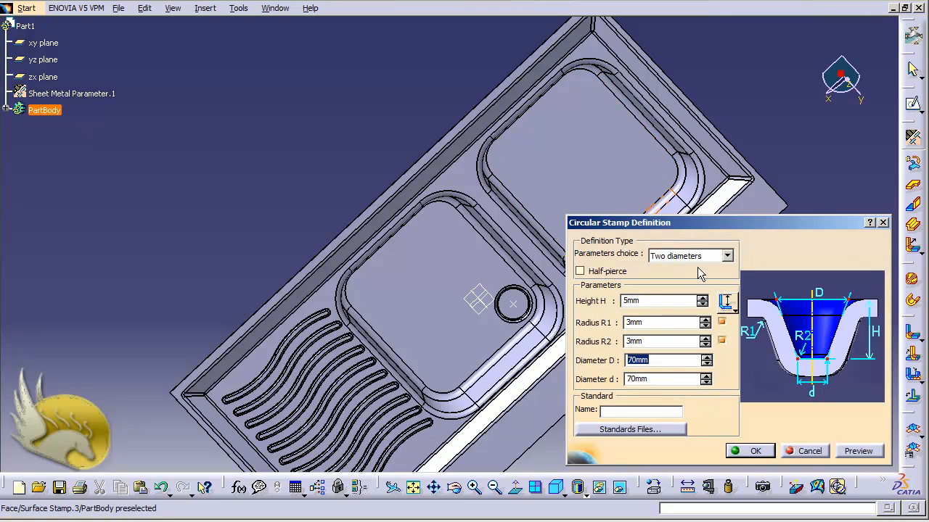
{"action": "left_click", "coordinate": [759, 451]}
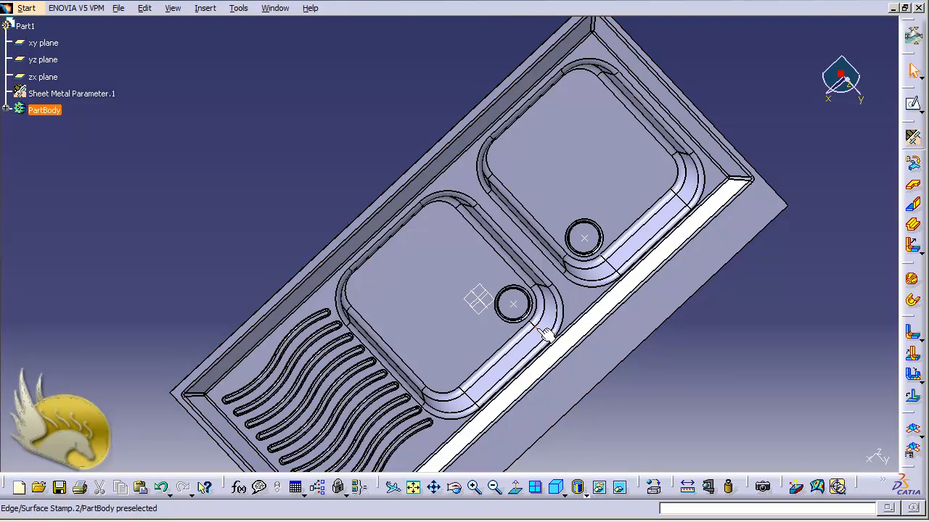
- Add a circular stamp inside the drain beside the grooves, with both diameters 50 mm, radius R1 2 mm and height 10 mm
{"action": "left_click", "coordinate": [207, 9]}
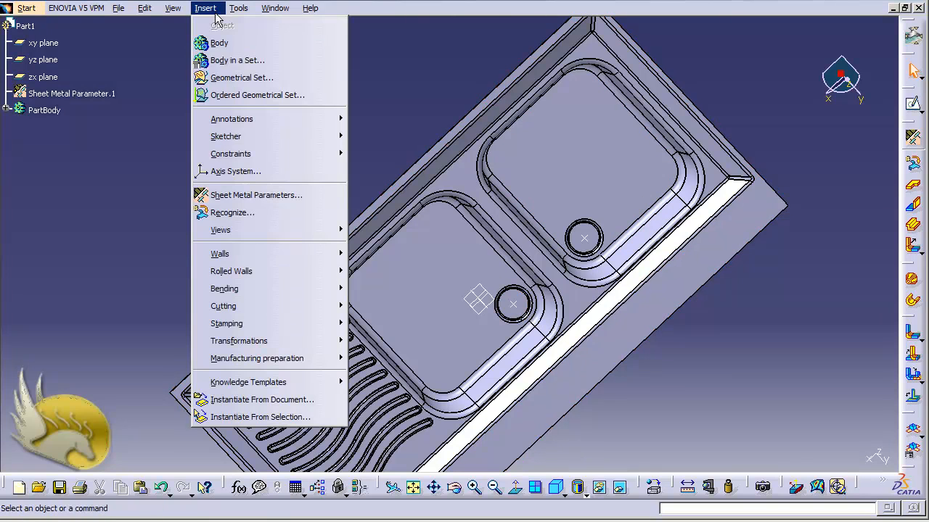
{"action": "mouse_move", "coordinate": [334, 322]}
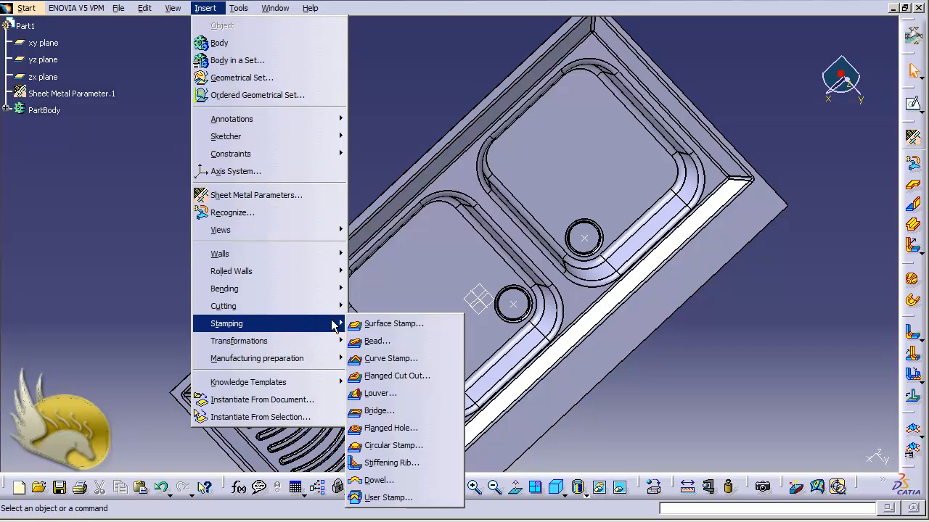
{"action": "left_click", "coordinate": [413, 447]}
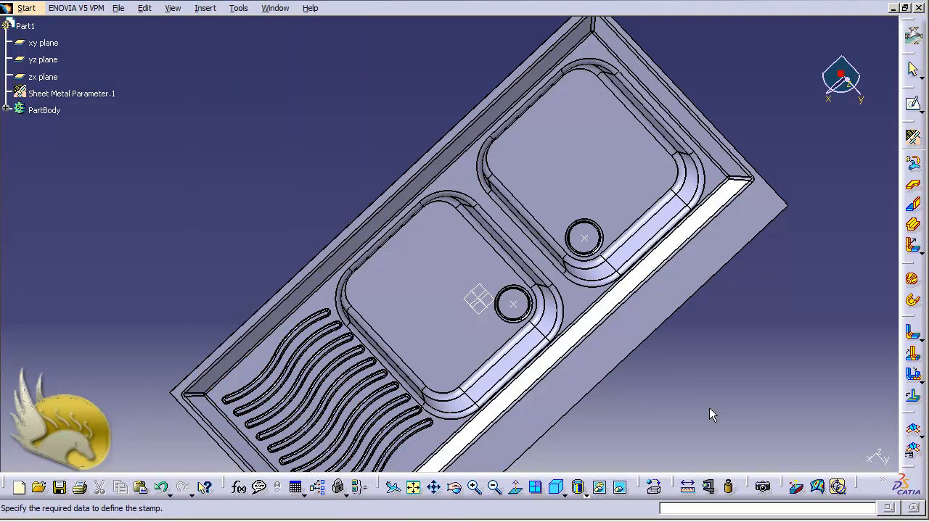
{"action": "left_click", "coordinate": [527, 306]}
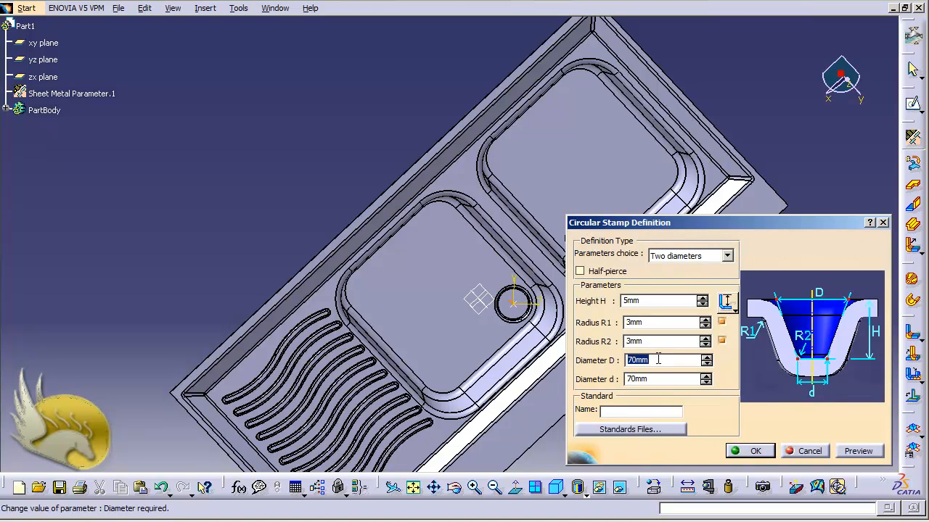
{"action": "type", "text": "50"}
{"action": "key", "text": "Tab"}
{"action": "type", "text": "50"}
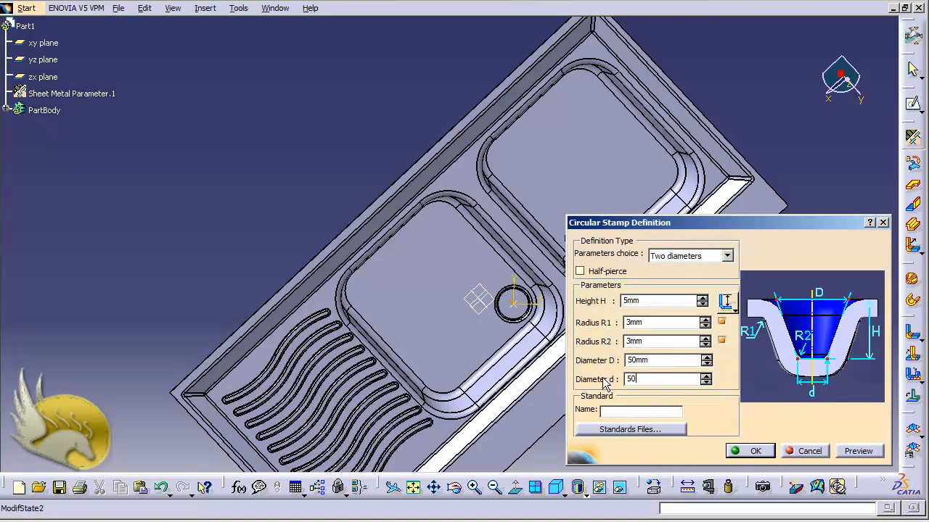
{"action": "left_click", "coordinate": [629, 323]}
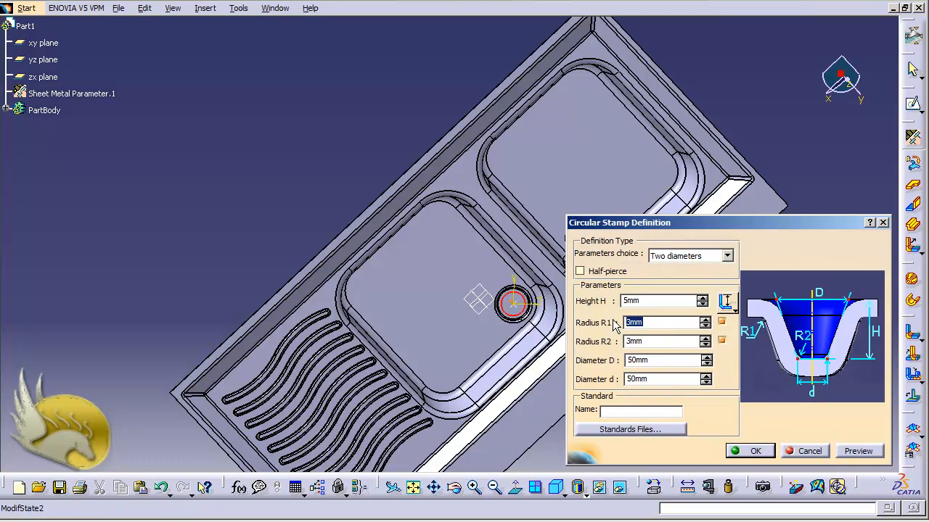
{"action": "type", "text": "2"}
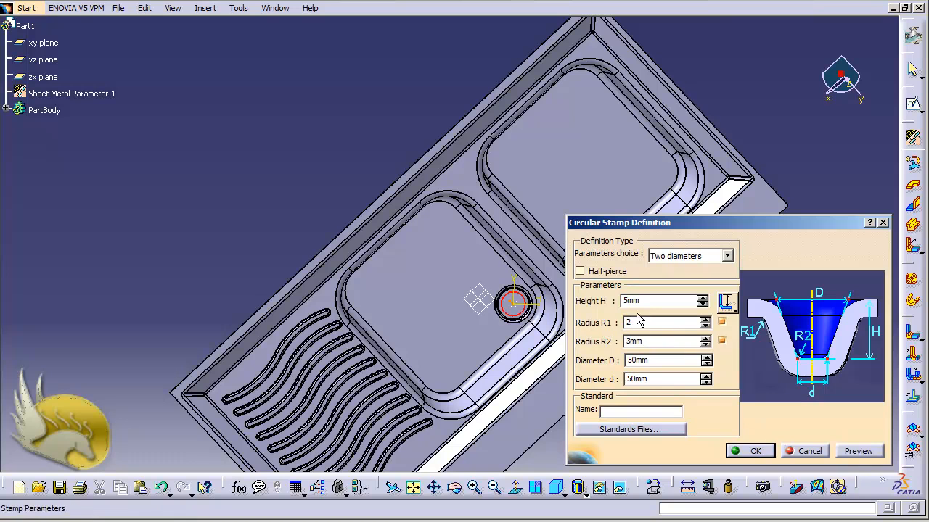
{"action": "left_click", "coordinate": [642, 301]}
{"action": "type", "text": "10"}
{"action": "left_click", "coordinate": [736, 450]}
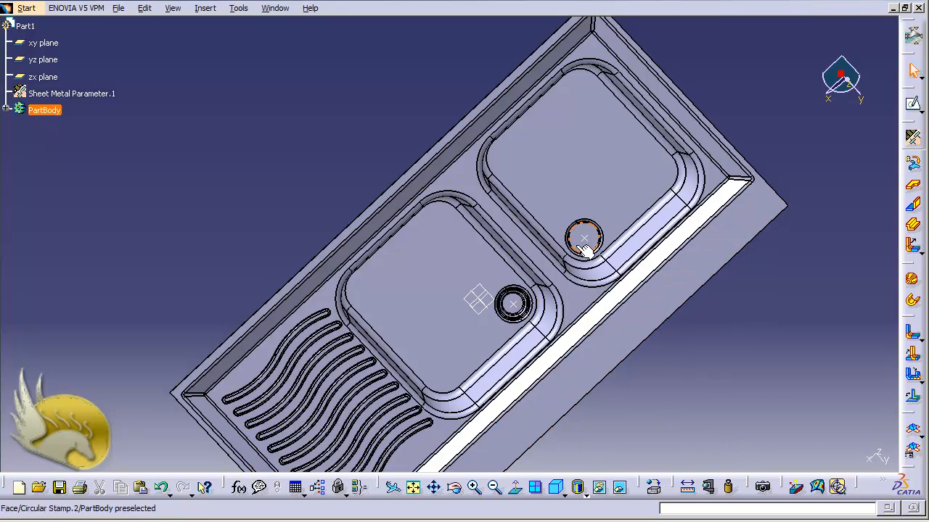
- Add a circular stamp with the same settings inside the drain of the other basin
{"action": "left_click", "coordinate": [204, 8]}
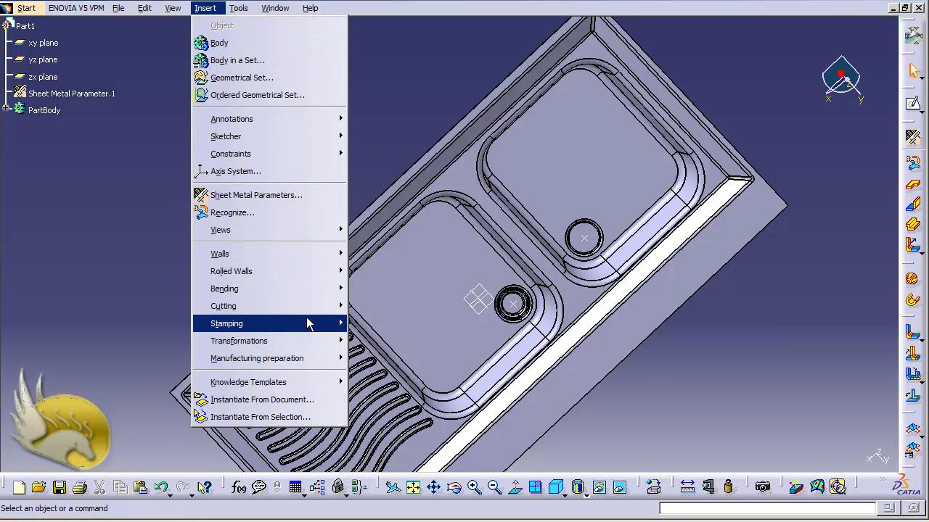
{"action": "mouse_move", "coordinate": [309, 325]}
{"action": "left_click", "coordinate": [388, 445]}
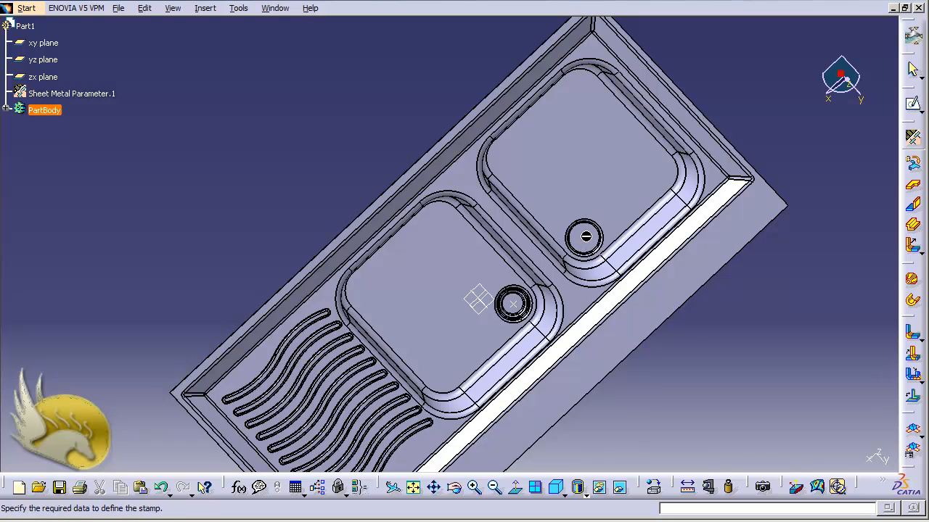
{"action": "left_click", "coordinate": [587, 237]}
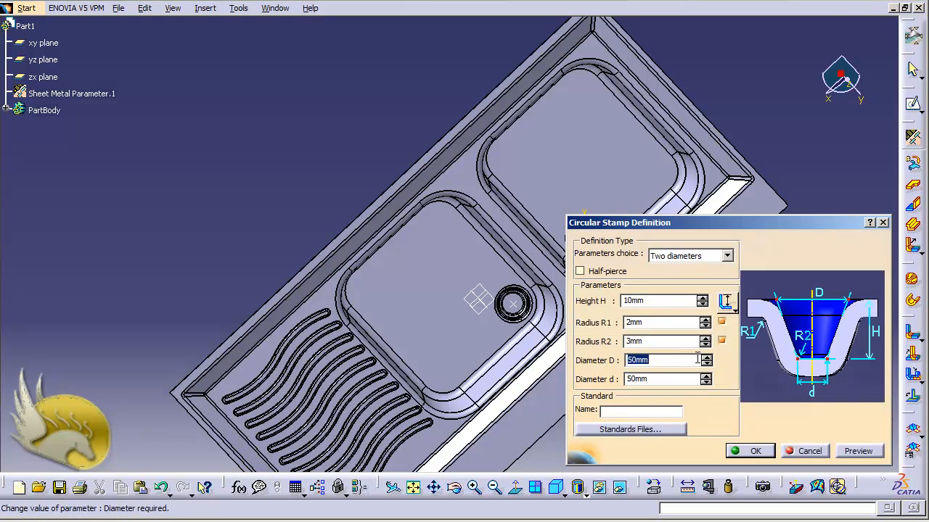
{"action": "left_click", "coordinate": [750, 448]}
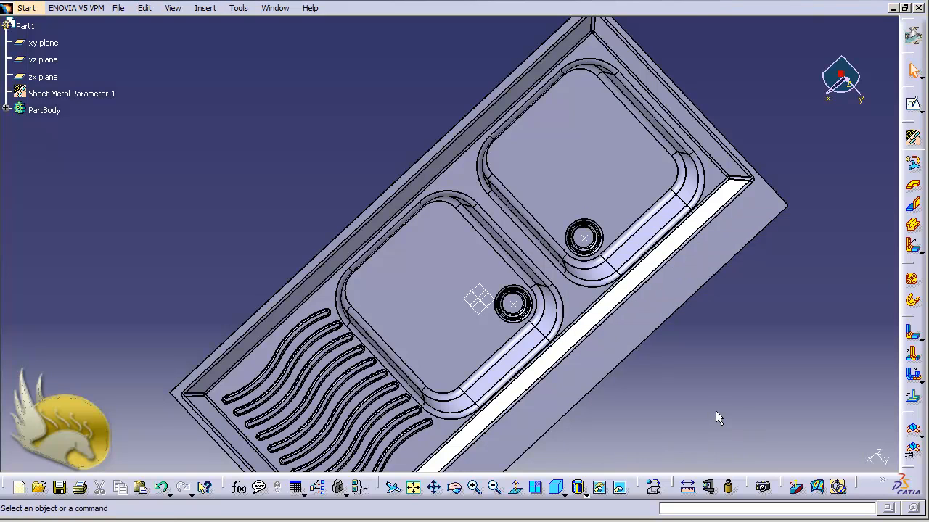
- Add a 30 mm high wall on edge with a bend along the long outer edge of the sink's wide border
{"action": "left_click", "coordinate": [646, 354]}
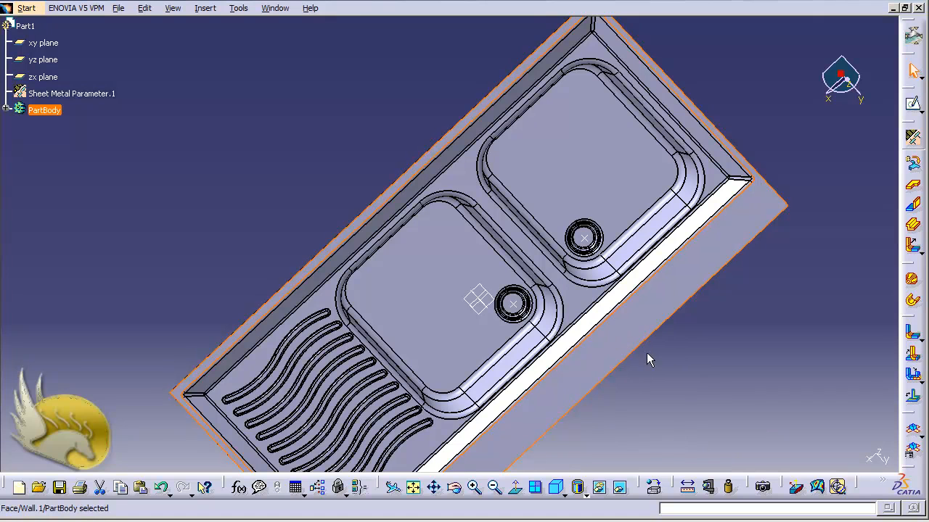
{"action": "left_click", "coordinate": [703, 362]}
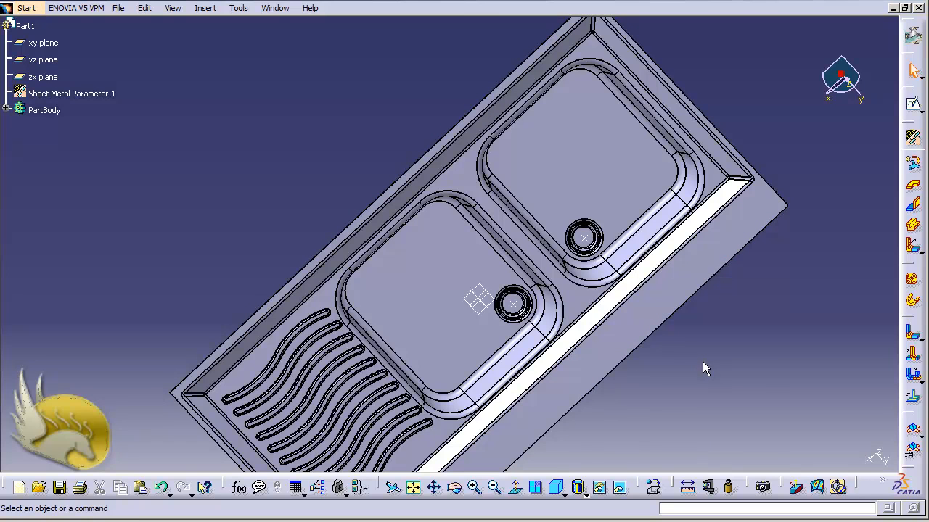
{"action": "key", "text": "shift+Up"}
{"action": "key", "text": "shift+Up"}
{"action": "key", "text": "shift+Up"}
{"action": "key", "text": "shift+Up"}
{"action": "key", "text": "shift+Up"}
{"action": "key", "text": "shift+Up"}
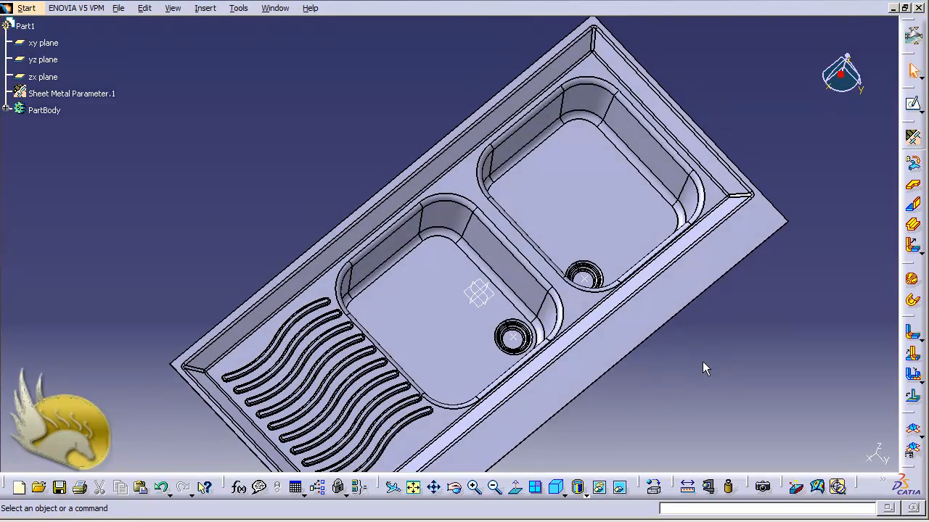
{"action": "key", "text": "shift+Up"}
{"action": "key", "text": "shift+Up"}
{"action": "key", "text": "shift+Up"}
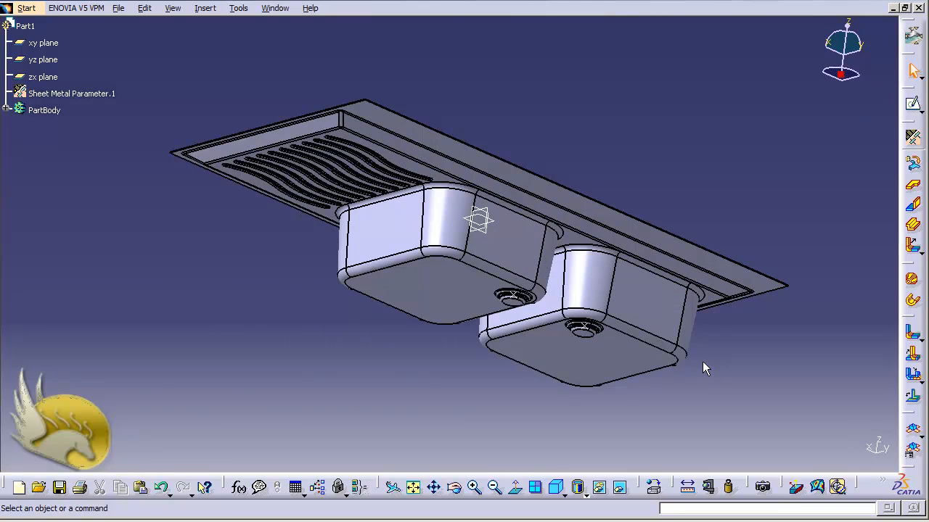
{"action": "key", "text": "shift+Up"}
{"action": "key", "text": "shift+Up"}
{"action": "key", "text": "shift+Up"}
{"action": "key", "text": "shift+Up"}
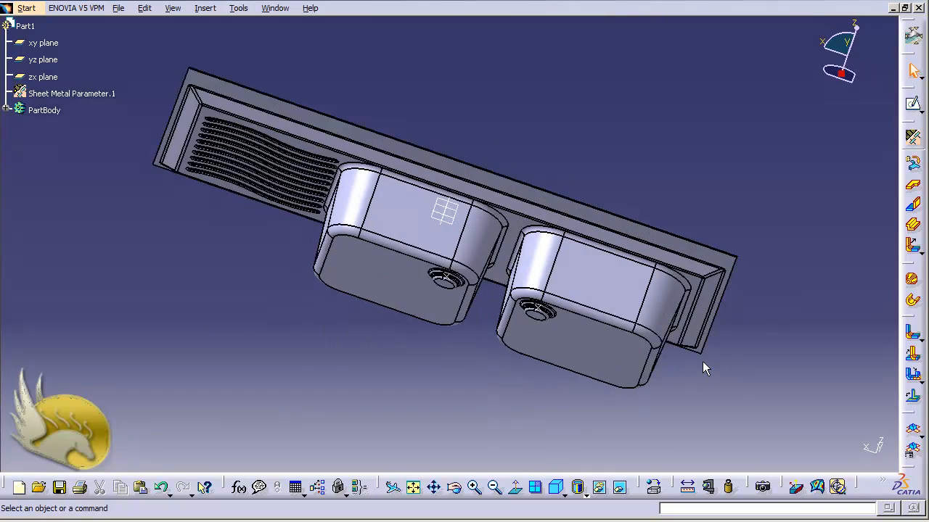
{"action": "key", "text": "shift+Up"}
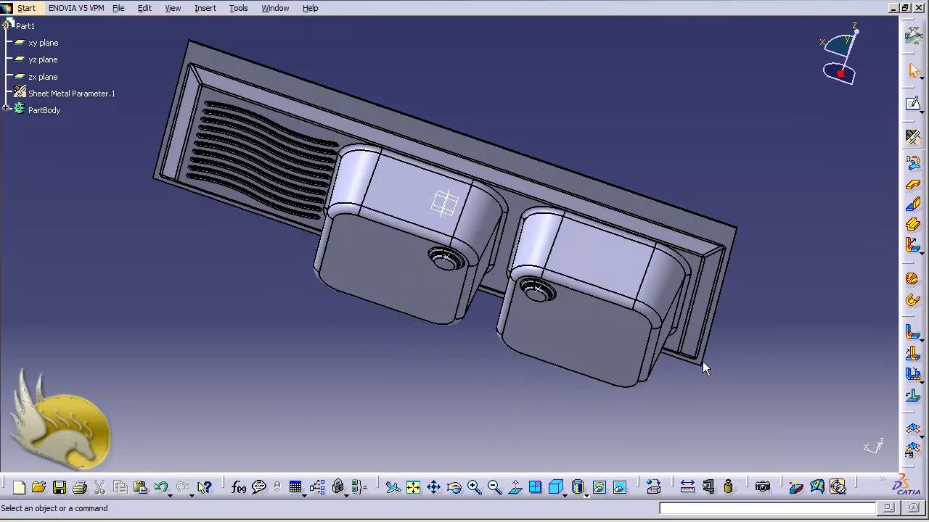
{"action": "left_click", "coordinate": [636, 197]}
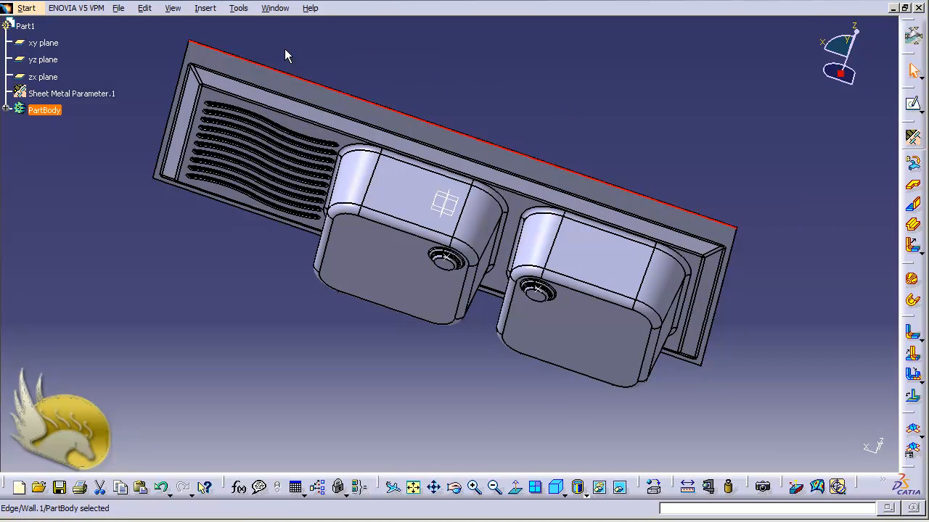
{"action": "left_click", "coordinate": [205, 8]}
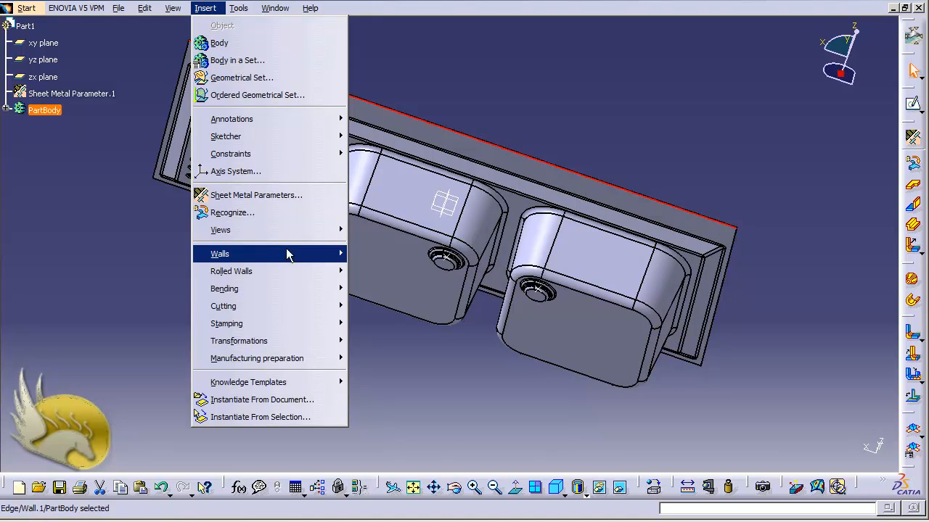
{"action": "mouse_move", "coordinate": [288, 255]}
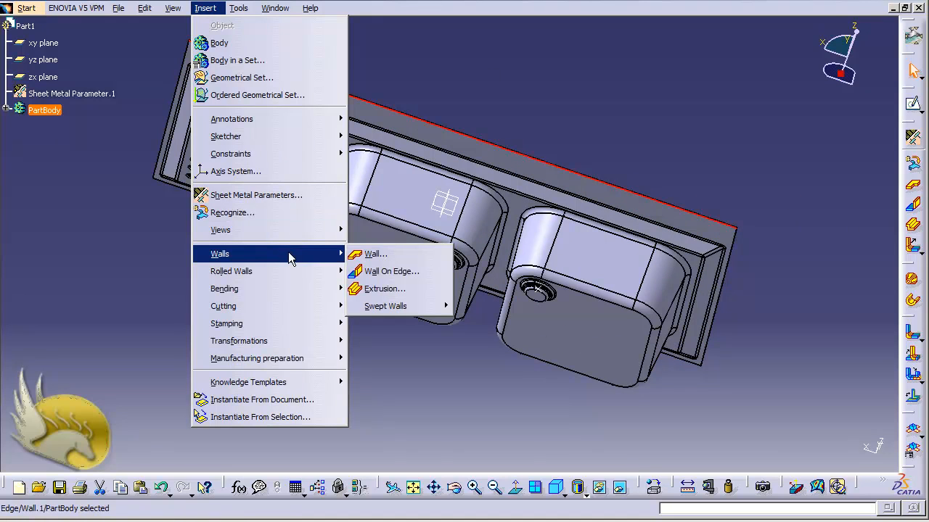
{"action": "left_click", "coordinate": [392, 272]}
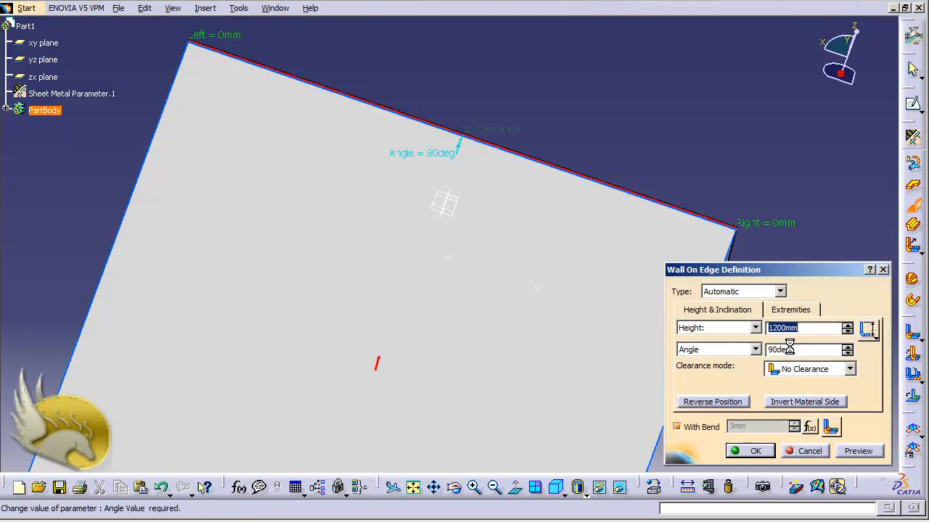
{"action": "type", "text": "30"}
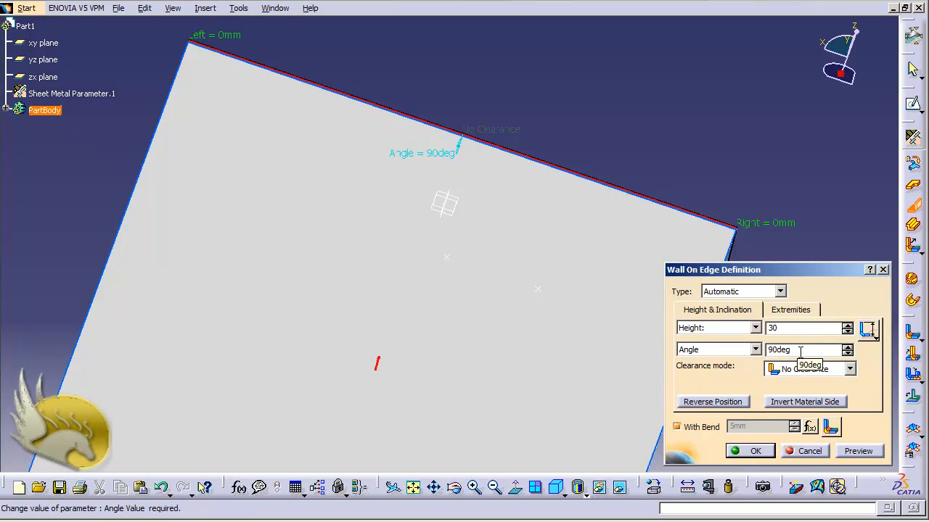
{"action": "left_click", "coordinate": [801, 352]}
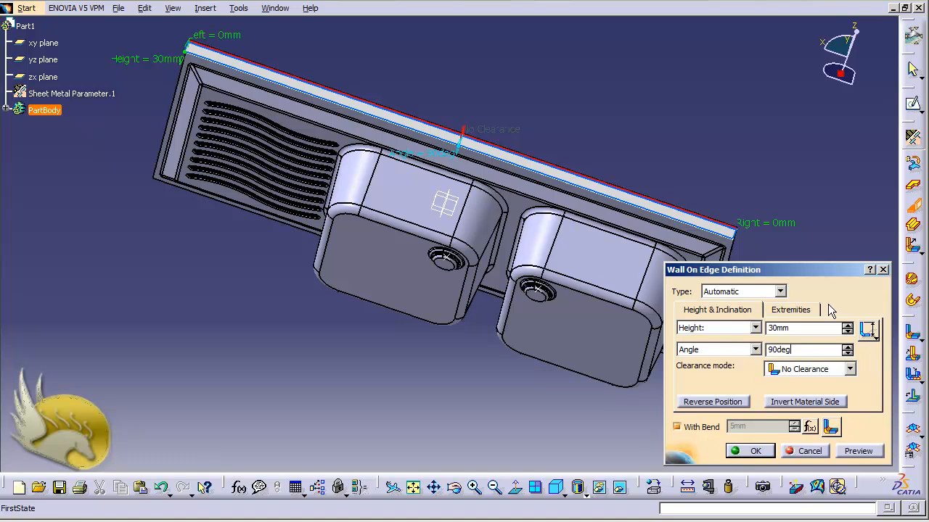
{"action": "left_click", "coordinate": [758, 450]}
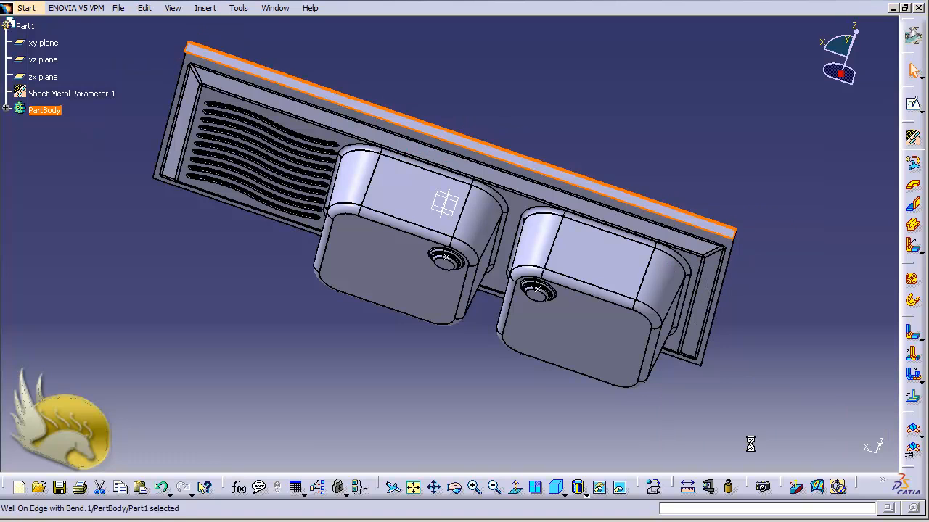
- Edit the new wall on edge and reverse its position so it points to the opposite side of the rim
{"action": "key", "text": "shift+Left"}
{"action": "key", "text": "shift+Left"}
{"action": "key", "text": "shift+Left"}
{"action": "key", "text": "shift+Left"}
{"action": "key", "text": "shift+Left"}
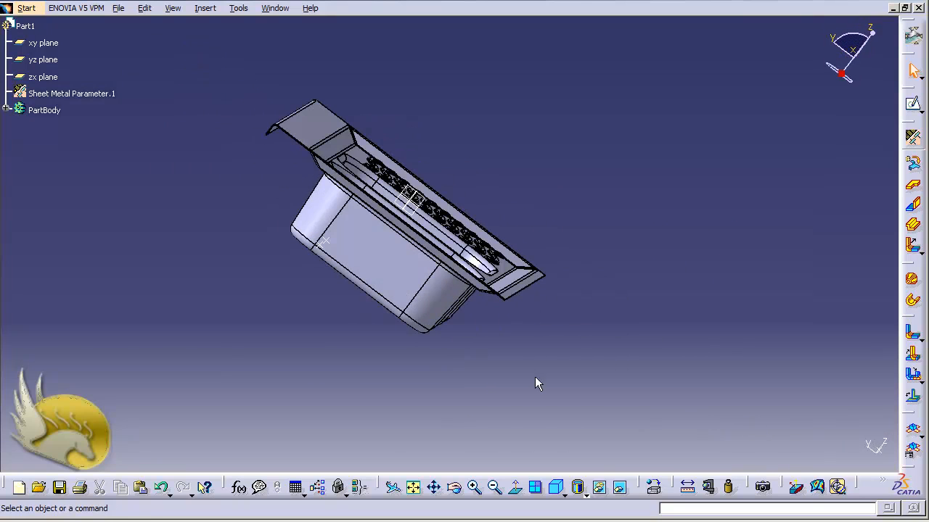
{"action": "left_click", "coordinate": [6, 110]}
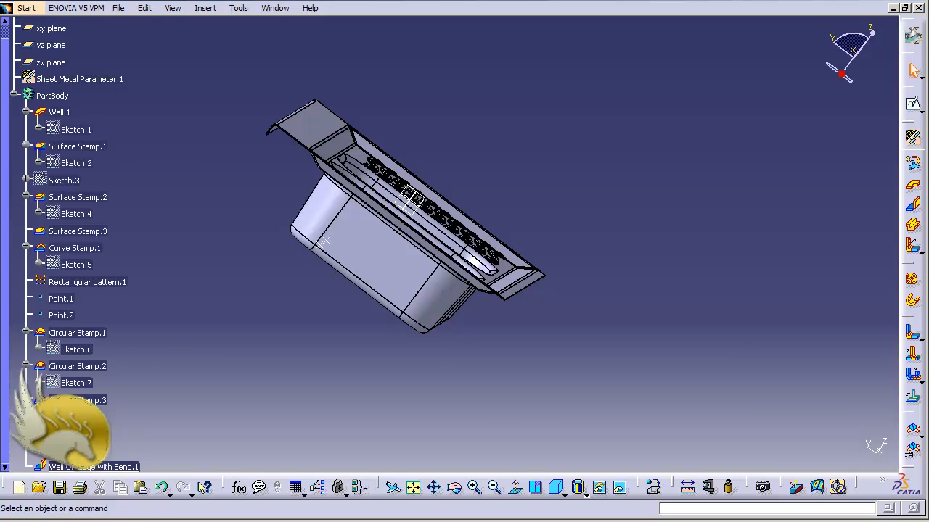
{"action": "scroll", "coordinate": [108, 265], "scroll_direction": "down", "scroll_amount": 3}
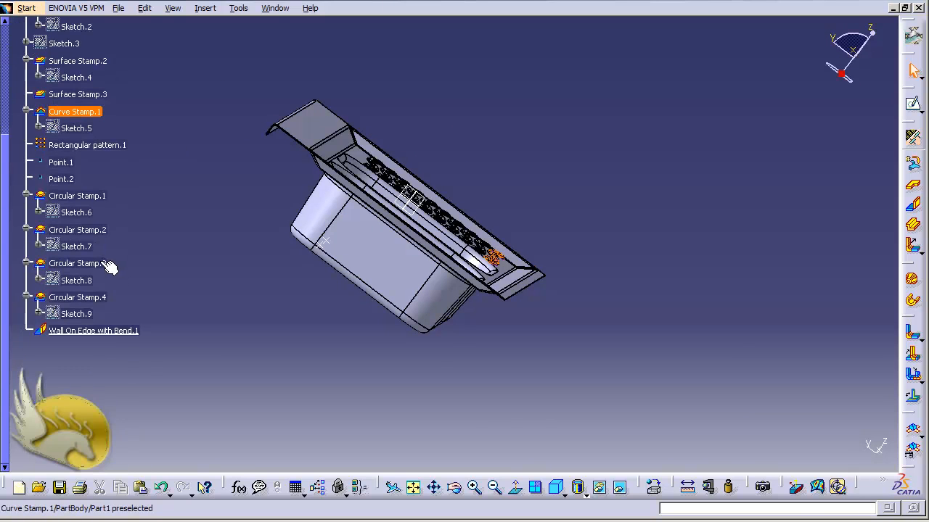
{"action": "double_click", "coordinate": [86, 333]}
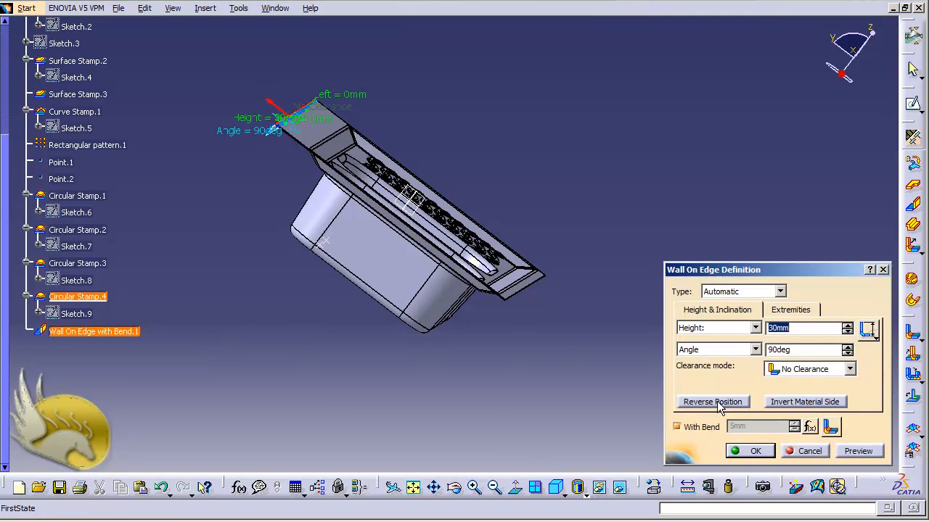
{"action": "left_click", "coordinate": [715, 402]}
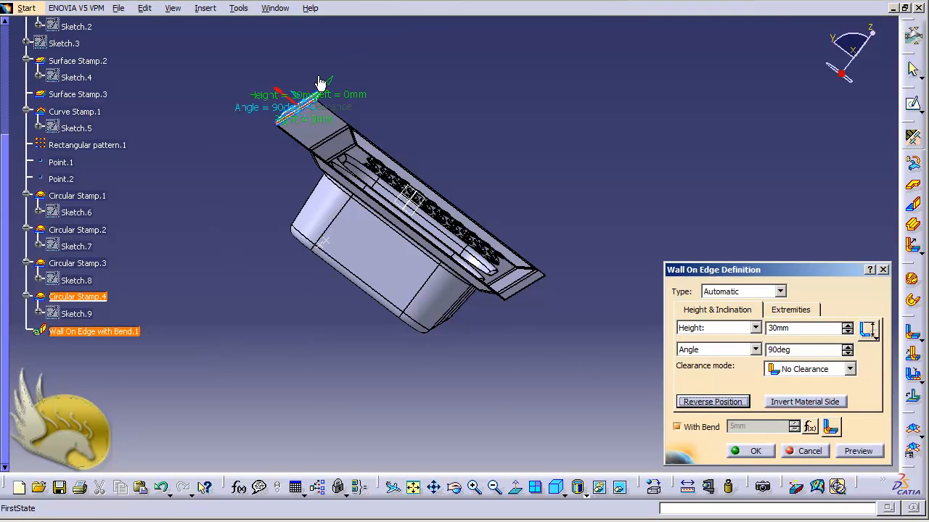
{"action": "left_click", "coordinate": [755, 454]}
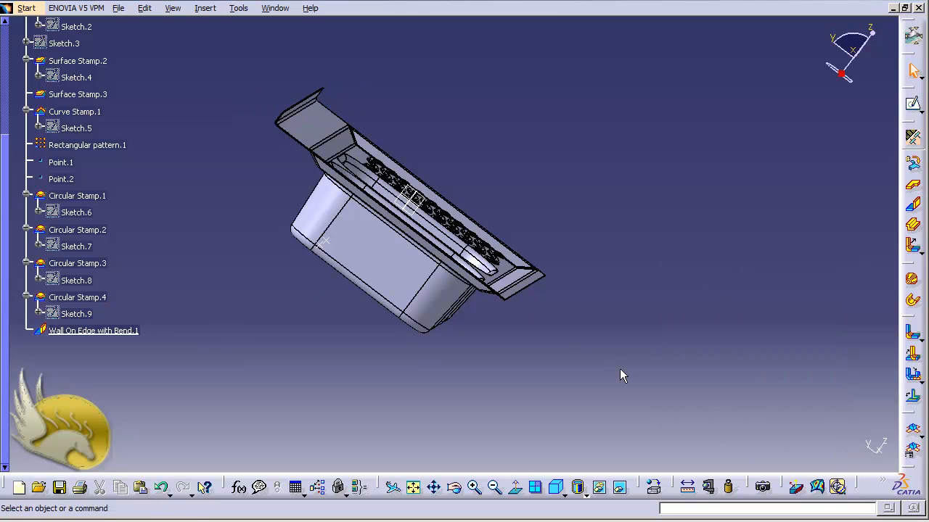
- Add a 30 mm high wall on edge with bend along the short rim edge opposite the grooves, reversed to point down toward the basins
{"action": "key", "text": "shift+Left"}
{"action": "key", "text": "shift+Left"}
{"action": "key", "text": "shift+Left"}
{"action": "key", "text": "shift+Left"}
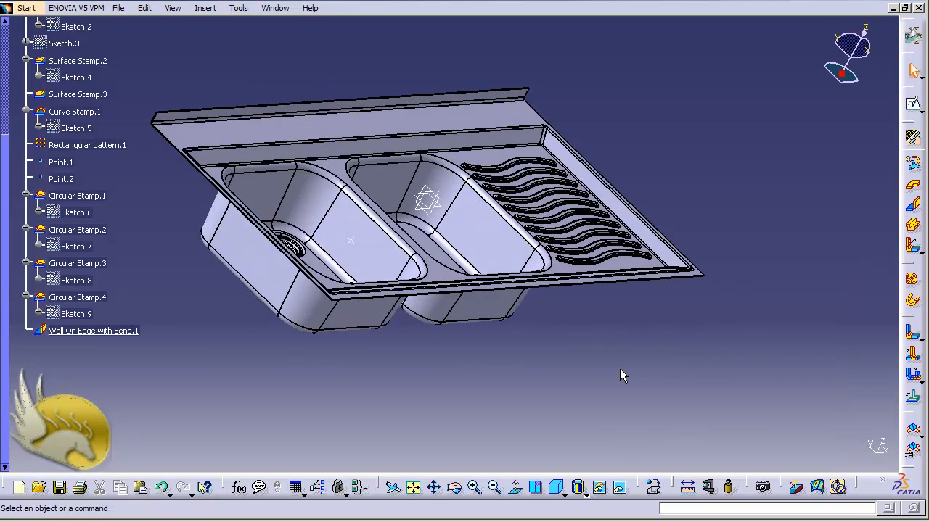
{"action": "left_click", "coordinate": [174, 142]}
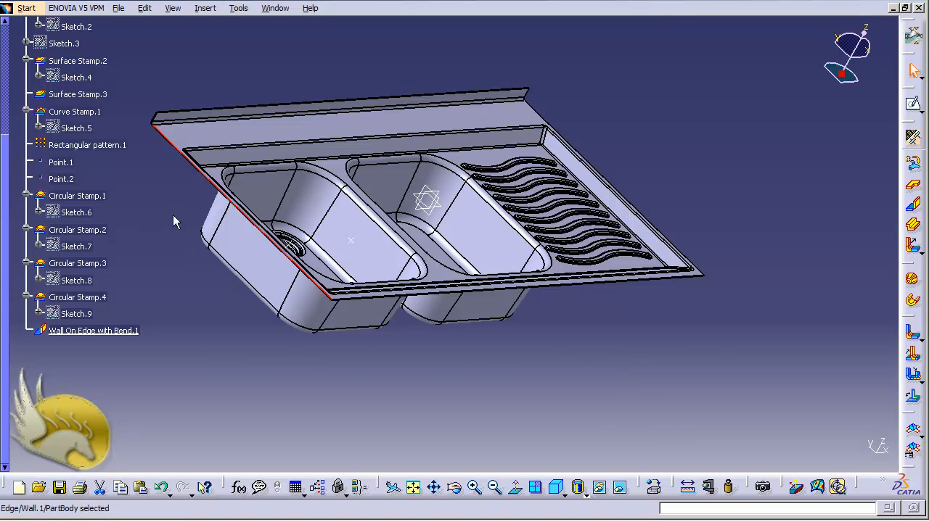
{"action": "left_click", "coordinate": [204, 9]}
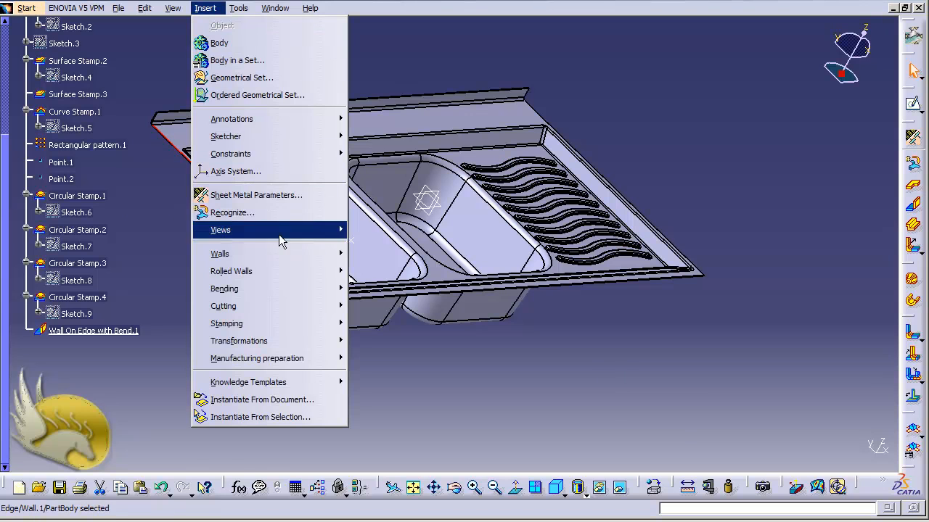
{"action": "mouse_move", "coordinate": [292, 261]}
{"action": "left_click", "coordinate": [385, 273]}
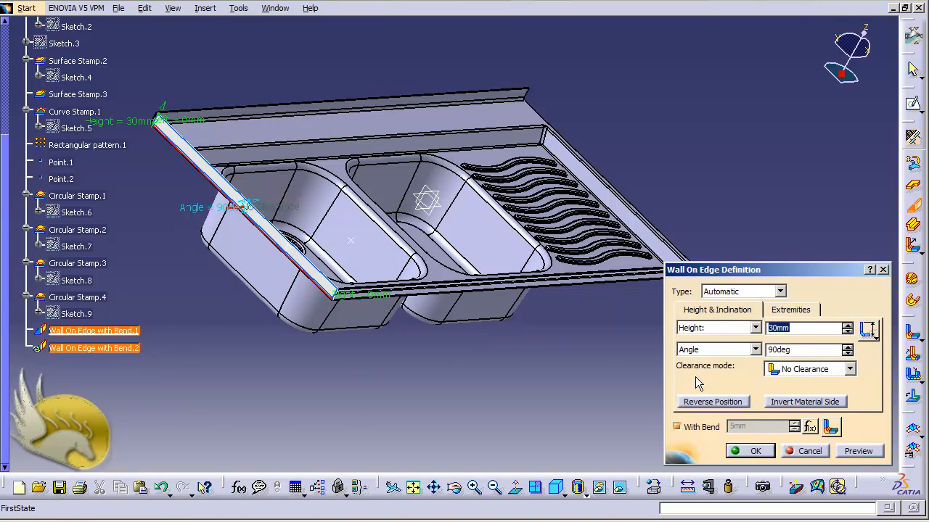
{"action": "left_click", "coordinate": [729, 403]}
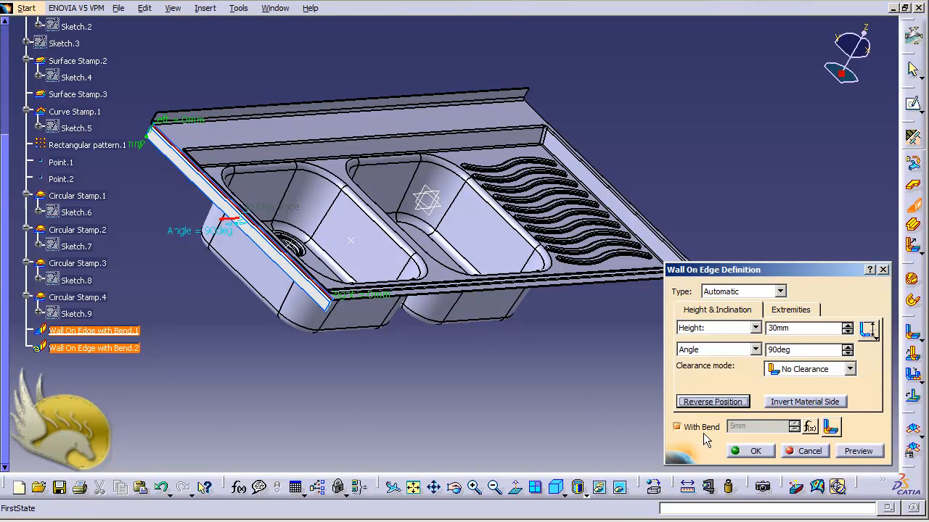
{"action": "left_click", "coordinate": [751, 451]}
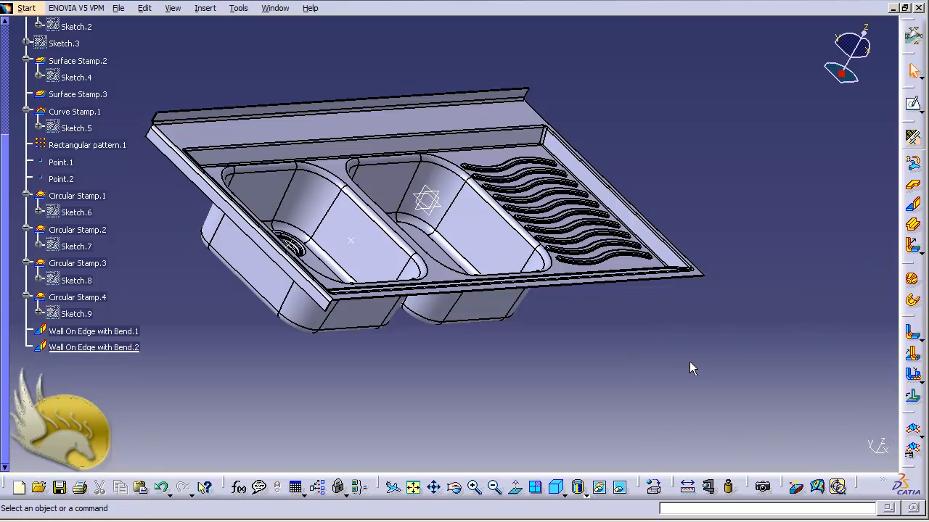
- Try to add one 30 mm wall on edge along both the long front rim edge and the short edge beside the grooves
{"action": "key", "text": "shift+Left"}
{"action": "key", "text": "shift+Left"}
{"action": "key", "text": "shift+Left"}
{"action": "key", "text": "shift+Left"}
{"action": "key", "text": "shift+Left"}
{"action": "key", "text": "shift+Left"}
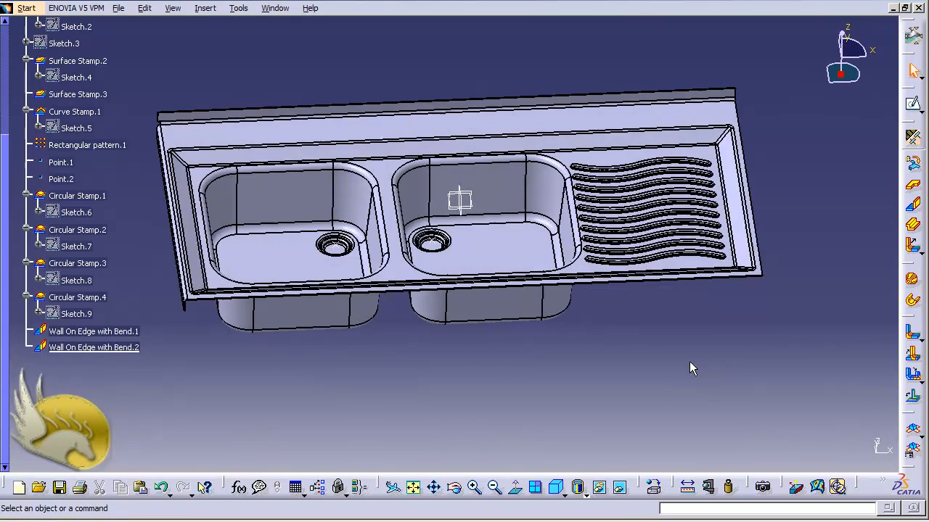
{"action": "key", "text": "shift+Left"}
{"action": "key", "text": "shift+Left"}
{"action": "key", "text": "shift+Left"}
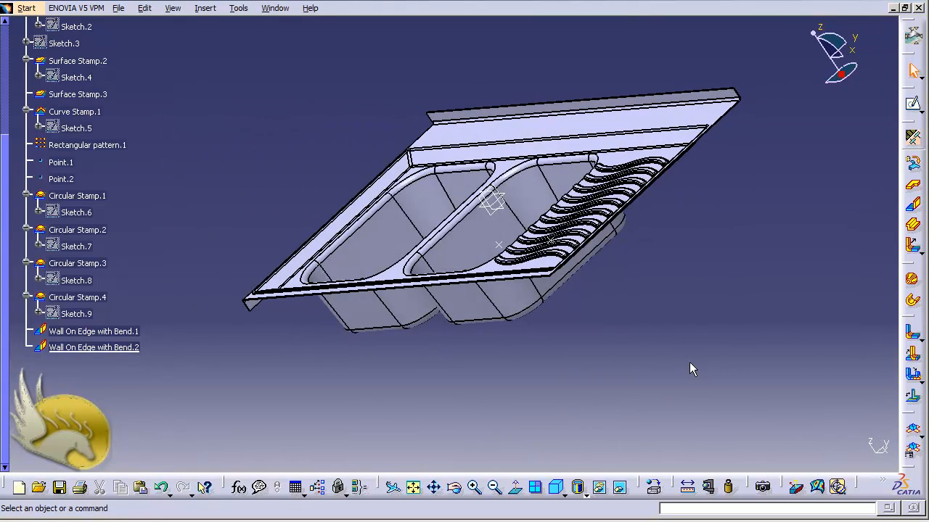
{"action": "left_click", "coordinate": [514, 281]}
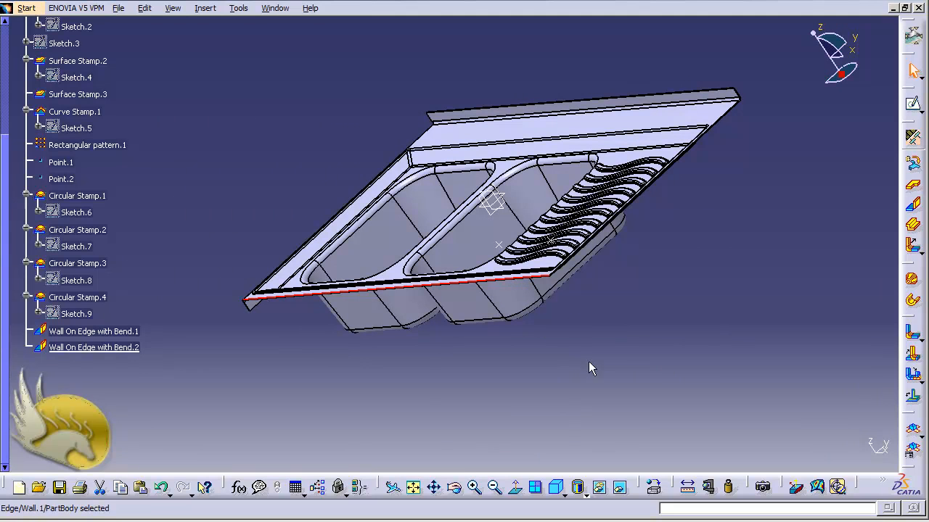
{"action": "left_click", "coordinate": [575, 266], "text": "ctrl"}
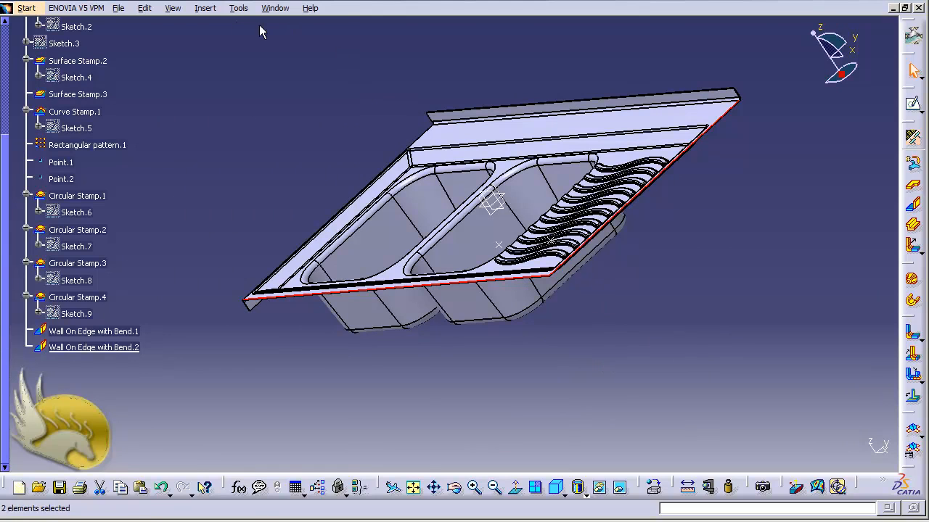
{"action": "left_click", "coordinate": [205, 8]}
{"action": "mouse_move", "coordinate": [294, 255]}
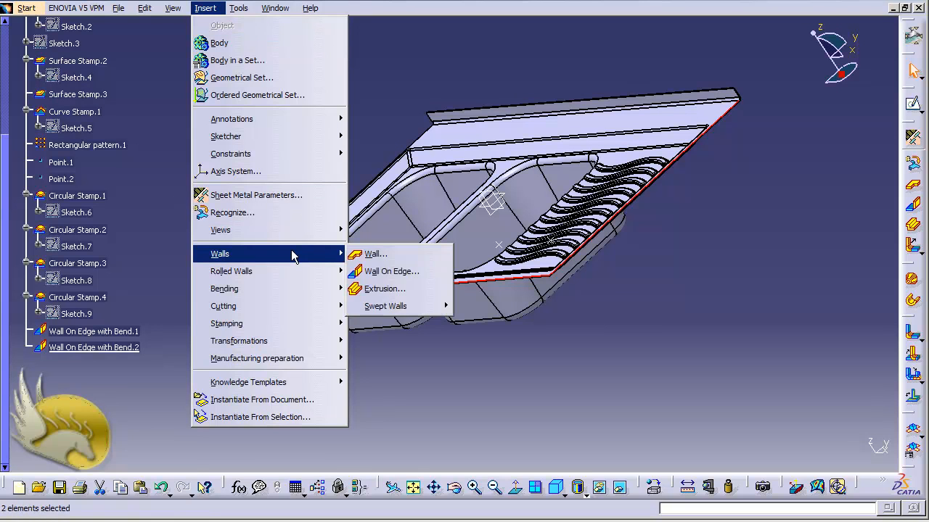
{"action": "left_click", "coordinate": [385, 271]}
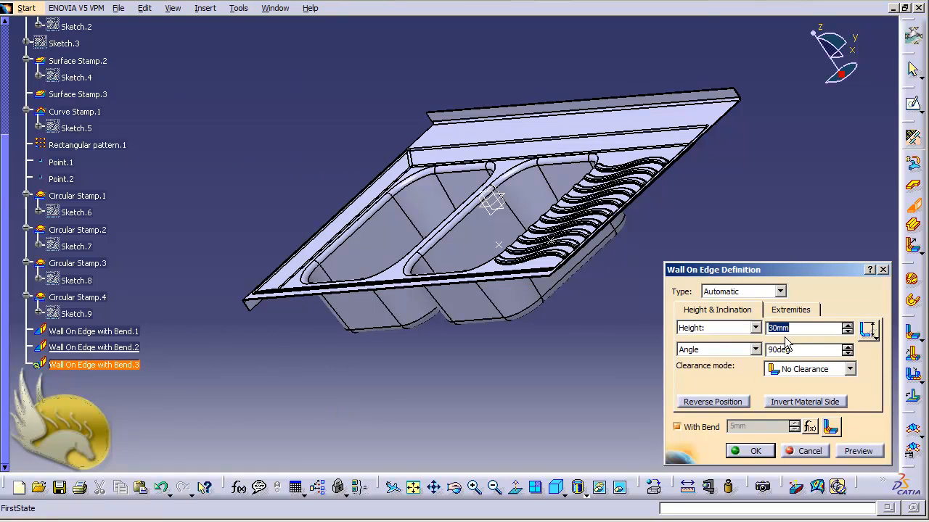
{"action": "left_click", "coordinate": [859, 451]}
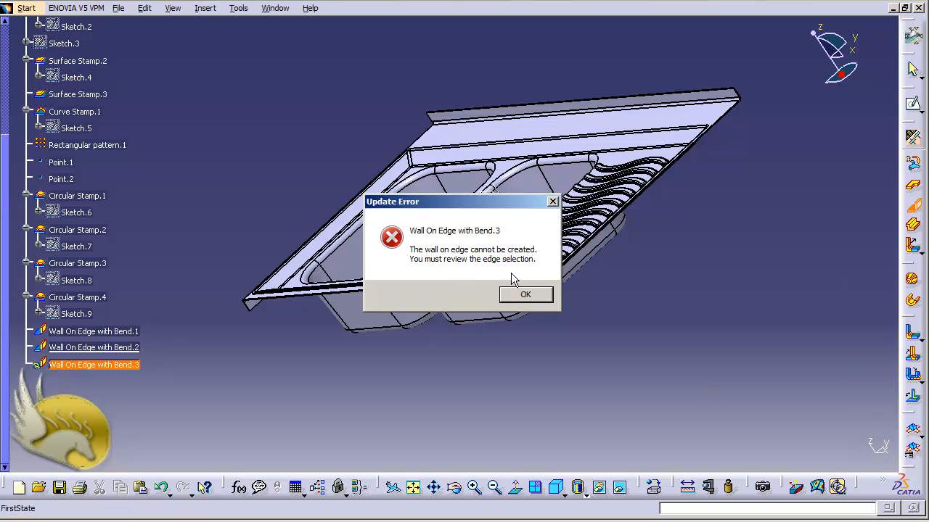
{"action": "left_click", "coordinate": [525, 296]}
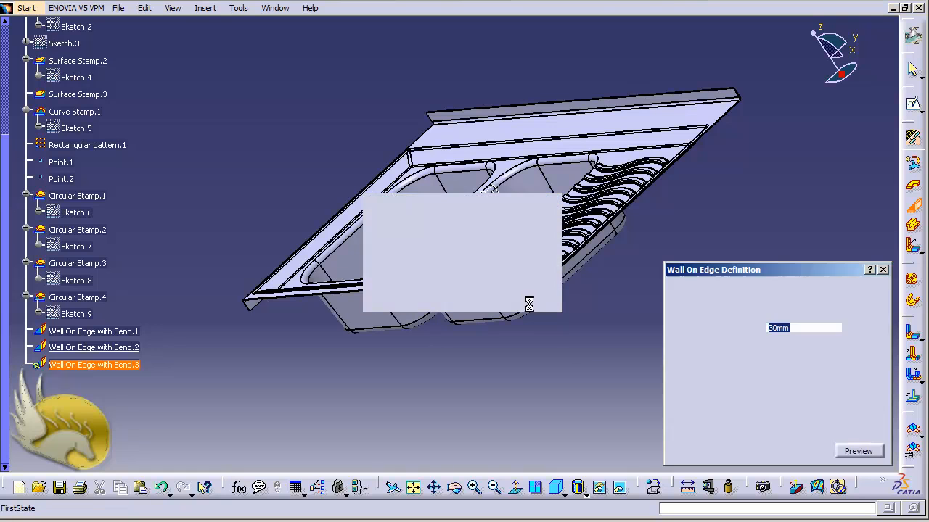
{"action": "left_click", "coordinate": [807, 450]}
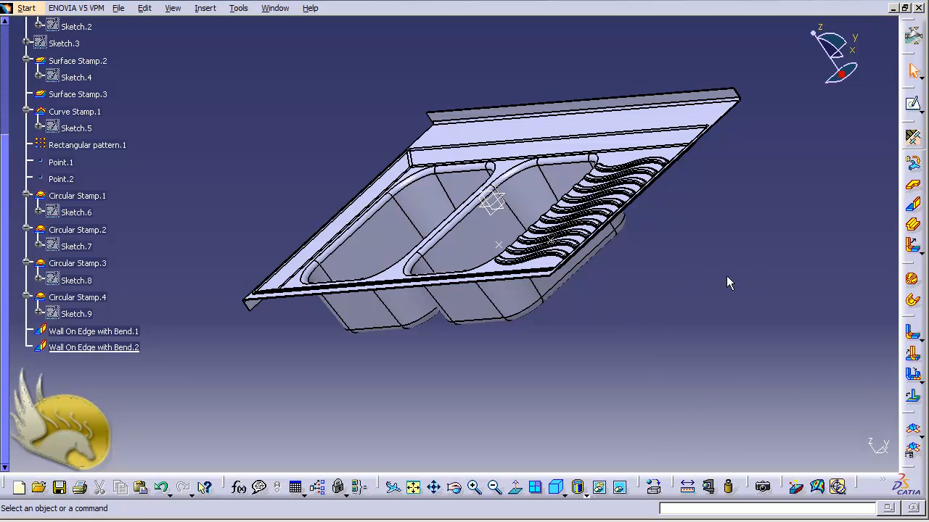
- Add a 30 mm high wall on edge with bend along the long front rim edge, with its position reversed to point down
{"action": "left_click", "coordinate": [493, 278]}
{"action": "left_click", "coordinate": [199, 10]}
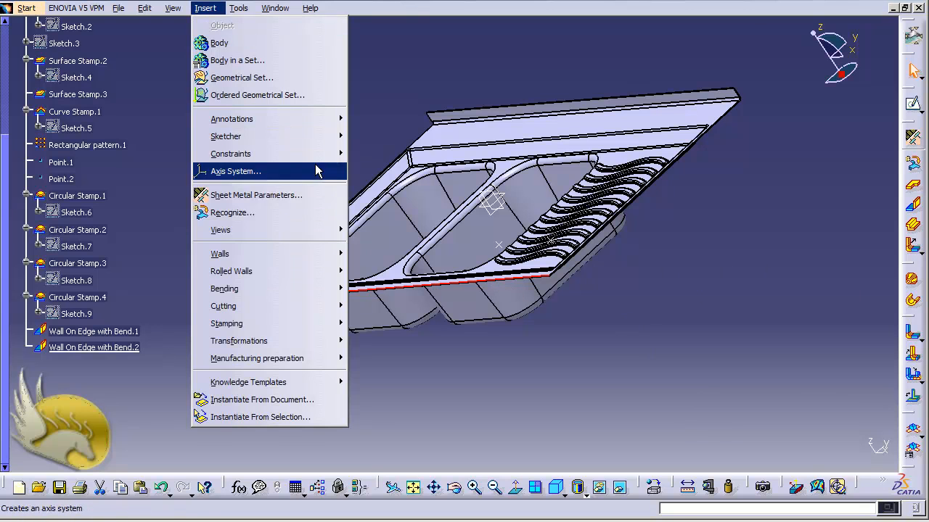
{"action": "mouse_move", "coordinate": [334, 253]}
{"action": "left_click", "coordinate": [389, 270]}
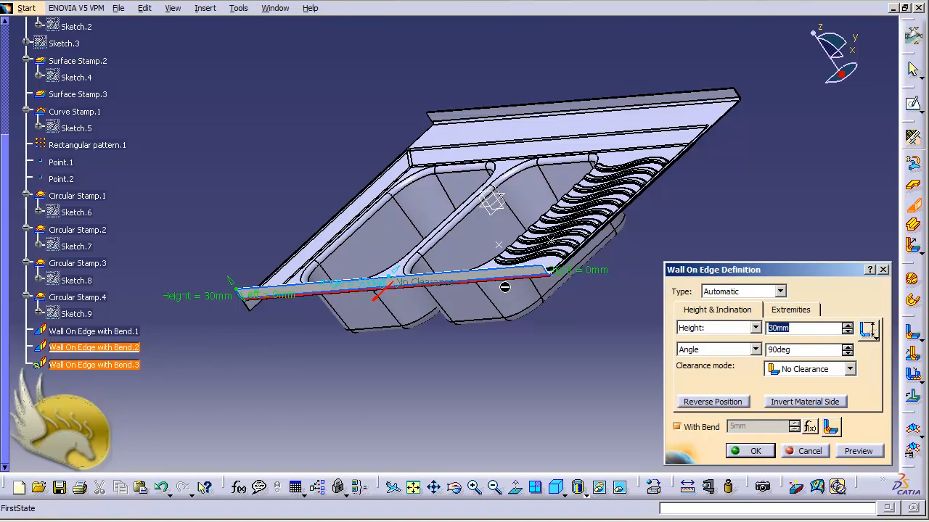
{"action": "left_click", "coordinate": [708, 403]}
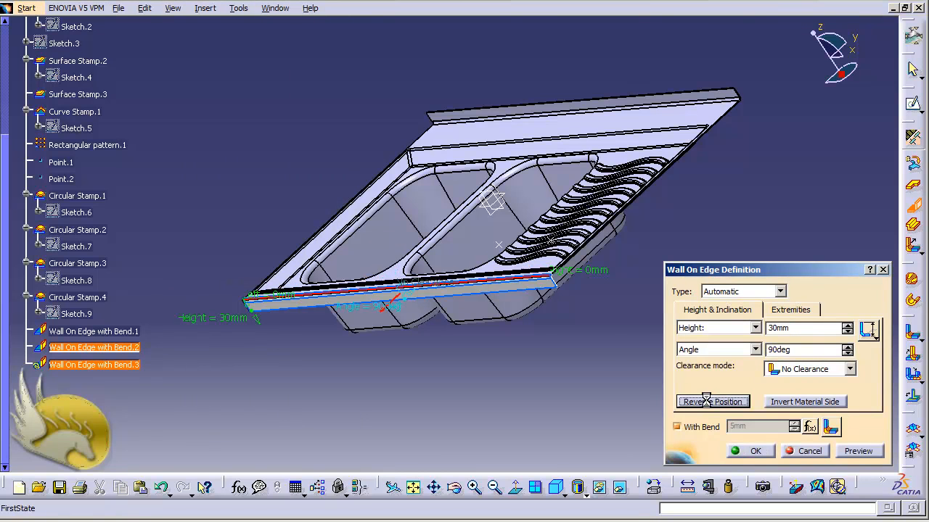
{"action": "left_click", "coordinate": [747, 451]}
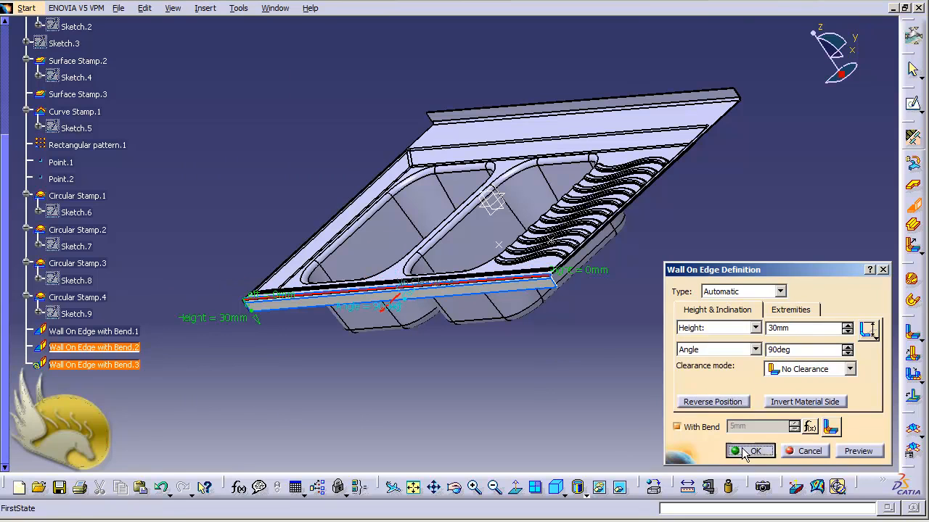
- Add a 30 mm high wall on edge with bend along the short rim edge beside the grooves, with its position reversed
{"action": "left_click", "coordinate": [723, 116]}
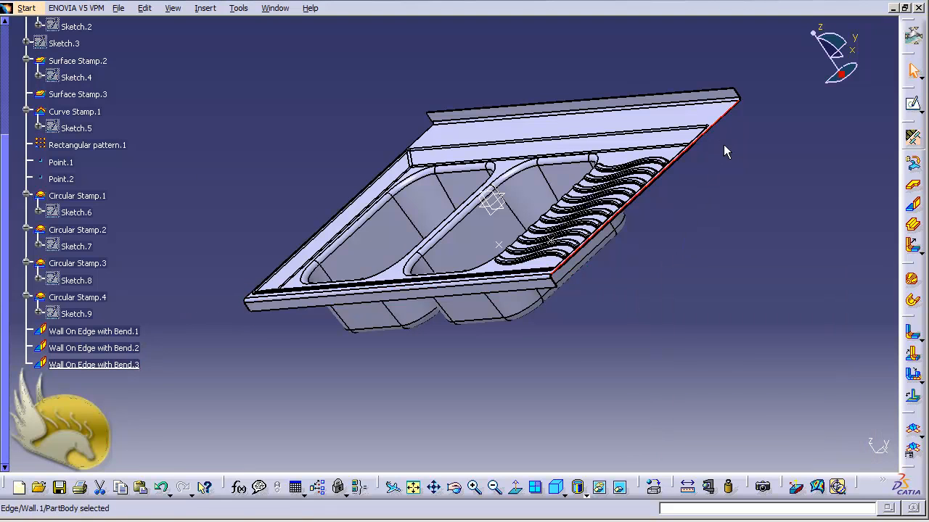
{"action": "left_click", "coordinate": [212, 11]}
{"action": "mouse_move", "coordinate": [319, 253]}
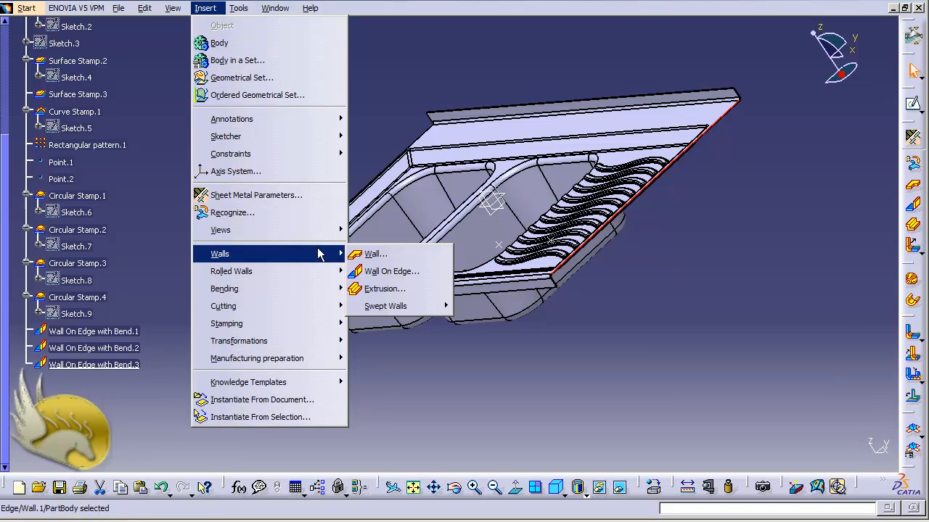
{"action": "left_click", "coordinate": [384, 270]}
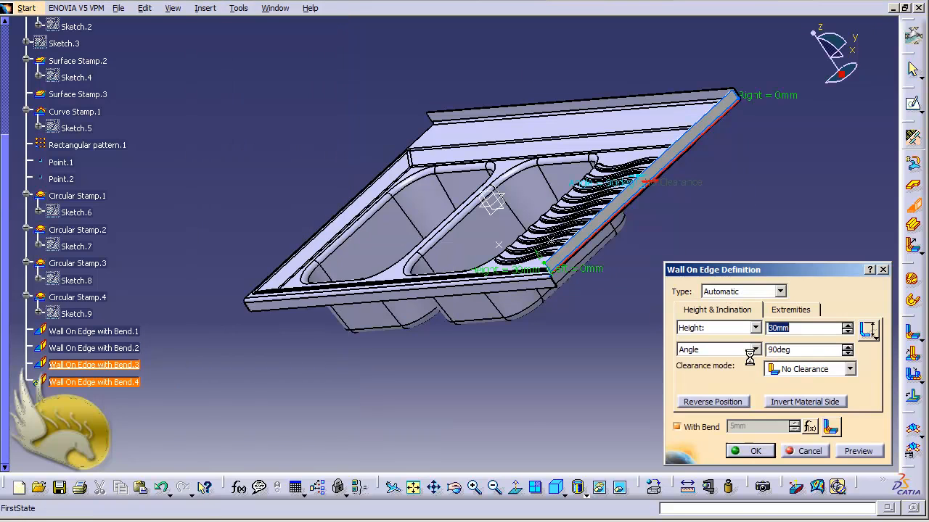
{"action": "left_click", "coordinate": [718, 402]}
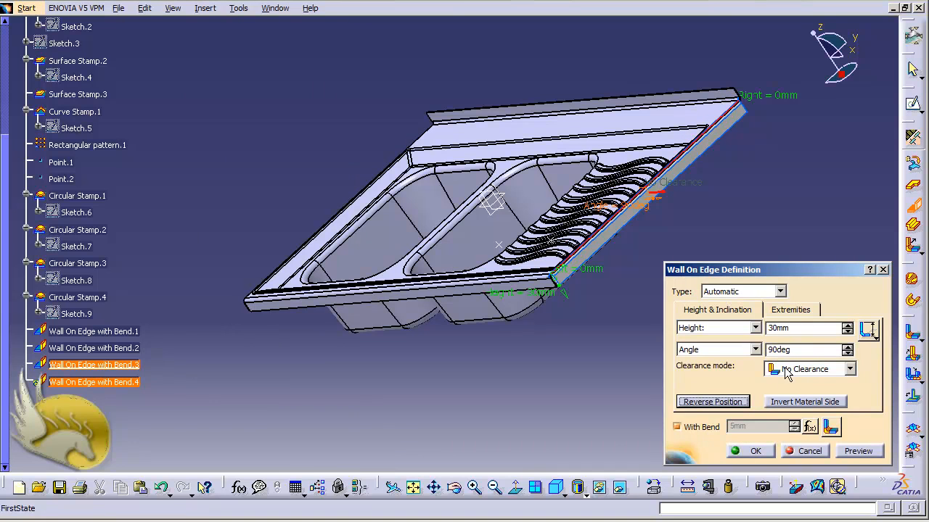
{"action": "left_click", "coordinate": [755, 451]}
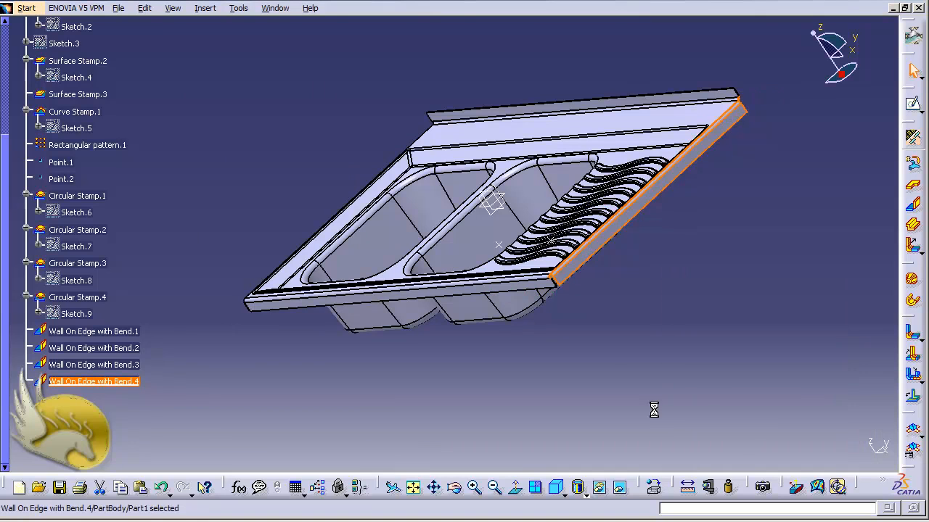
{"action": "left_click", "coordinate": [607, 391]}
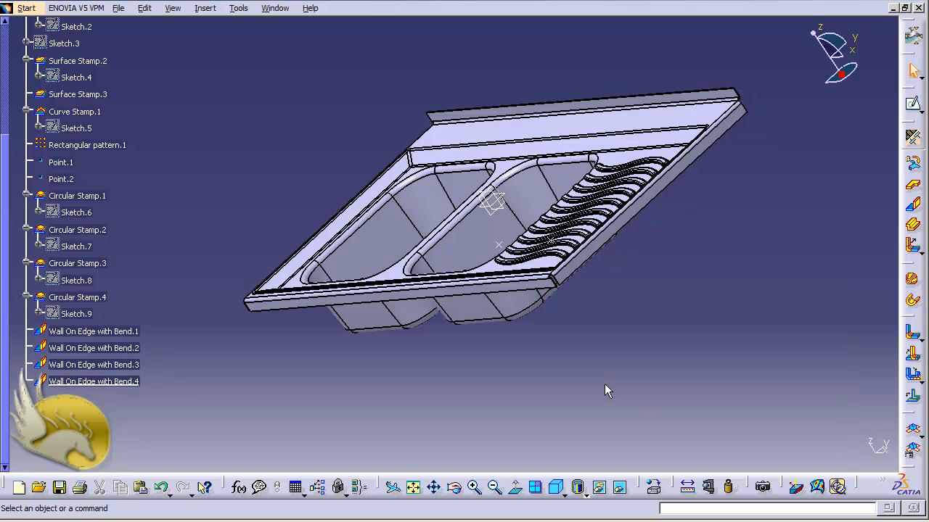
- Examine the sink and its rim walls from the front and from above
{"action": "key", "text": "shift+Right"}
{"action": "key", "text": "shift+Right"}
{"action": "key", "text": "shift+Right"}
{"action": "key", "text": "shift+Right"}
{"action": "key", "text": "shift+Right"}
{"action": "key", "text": "shift+Right"}
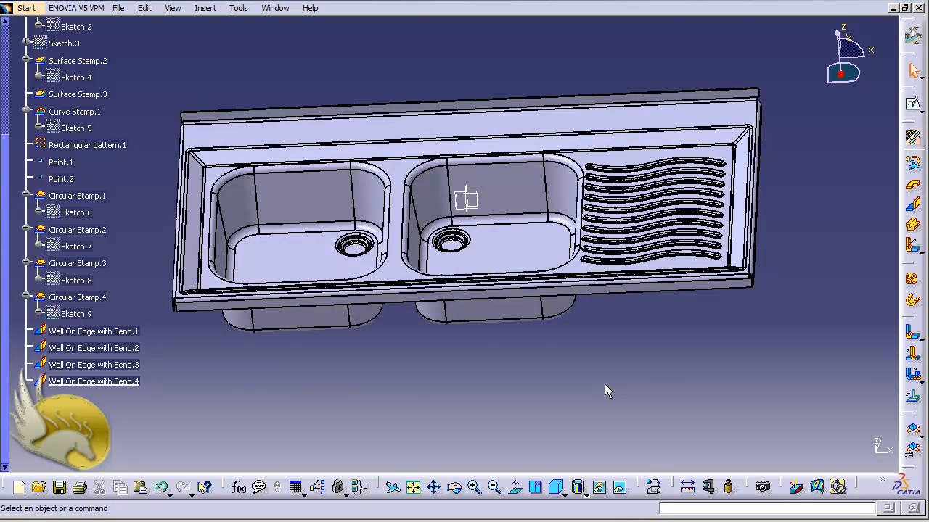
{"action": "key", "text": "shift+Down"}
{"action": "key", "text": "shift+Down"}
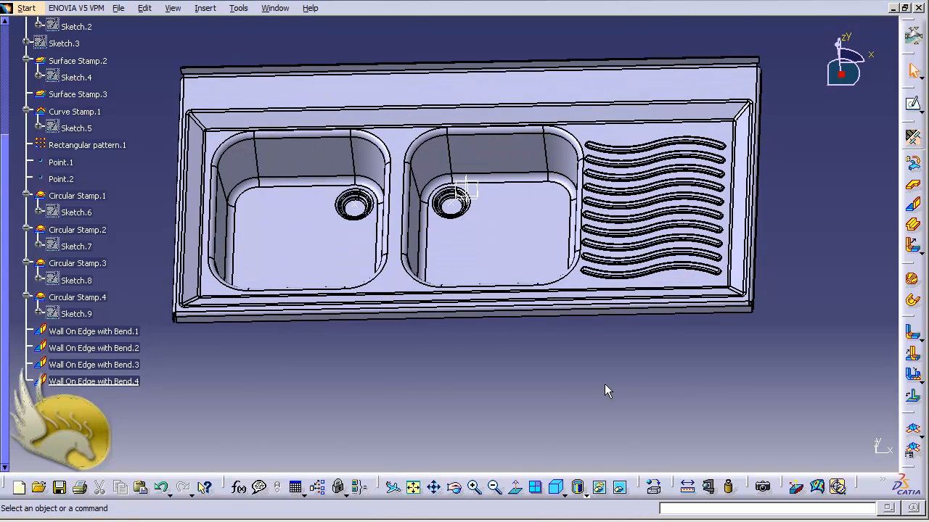